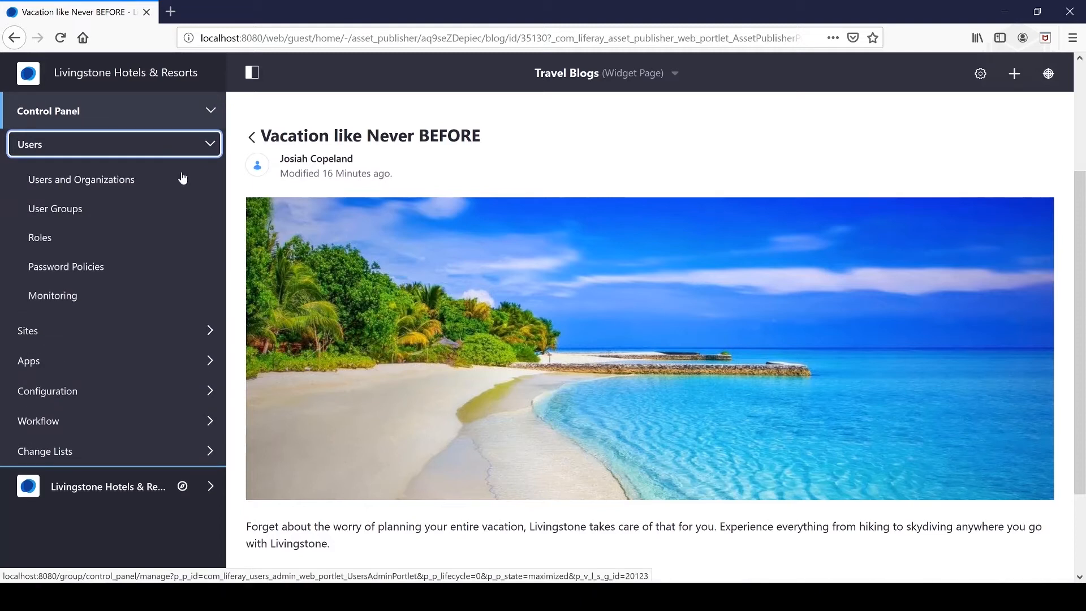
Open the Roles administration and look through the regular, site and organization roles
{"action": "left_click", "coordinate": [82, 234]}
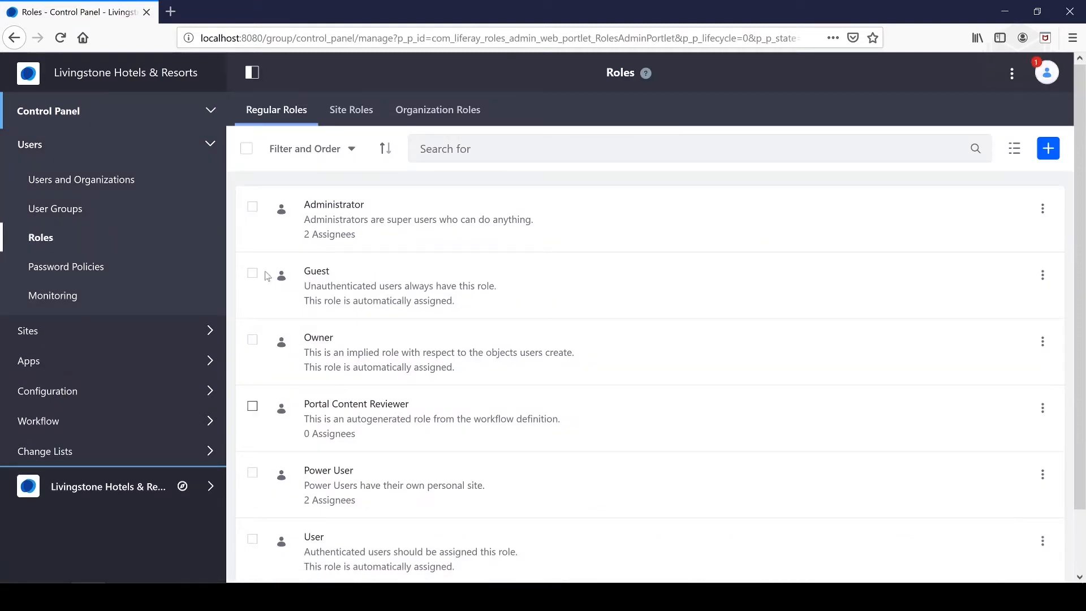
{"action": "left_click", "coordinate": [351, 110]}
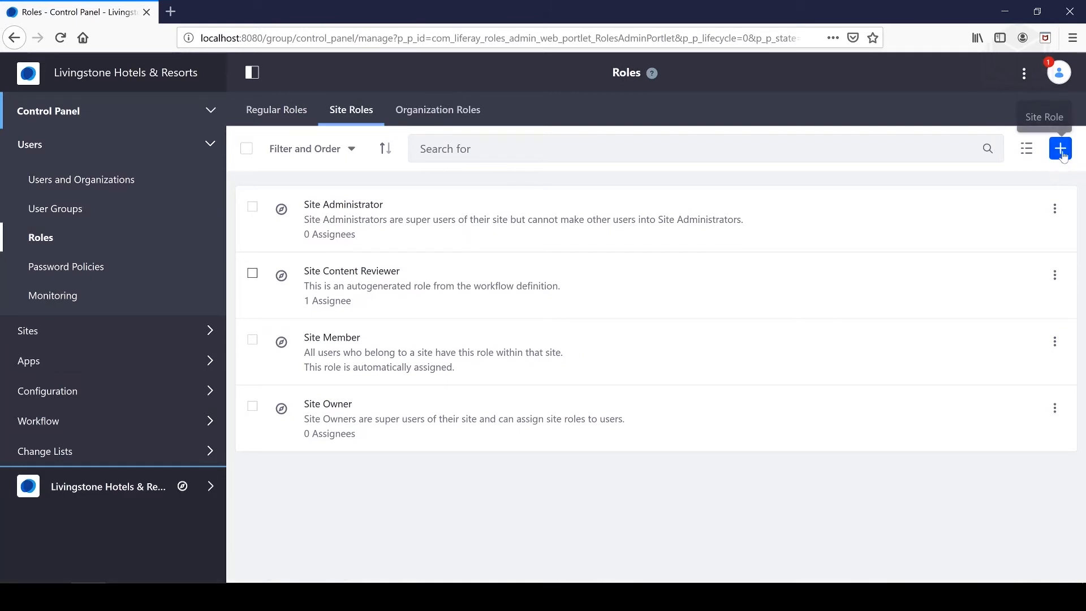
{"action": "left_click", "coordinate": [268, 109]}
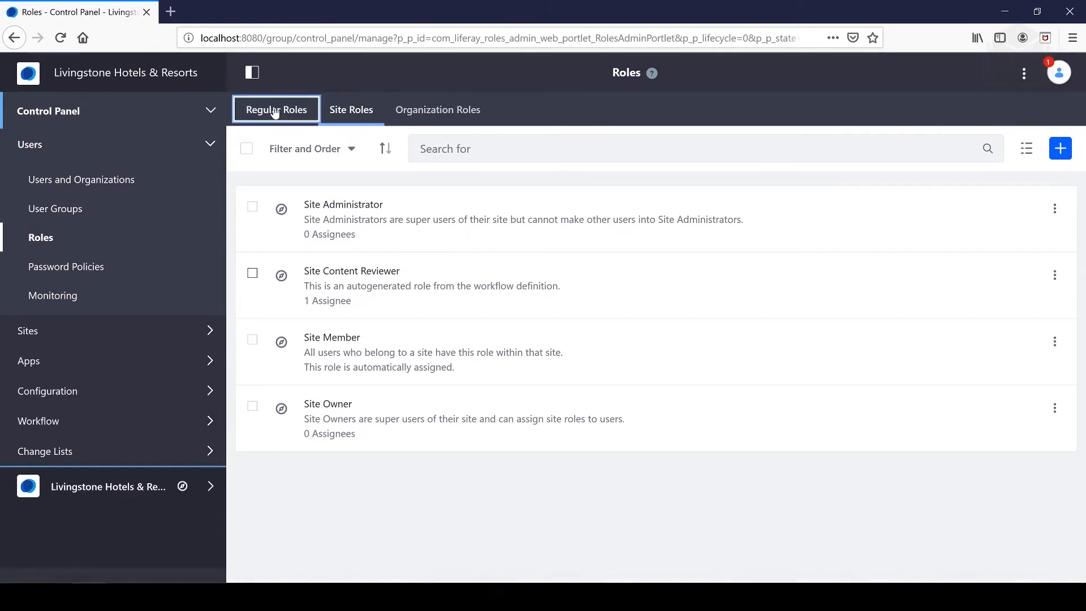
{"action": "left_click", "coordinate": [359, 114]}
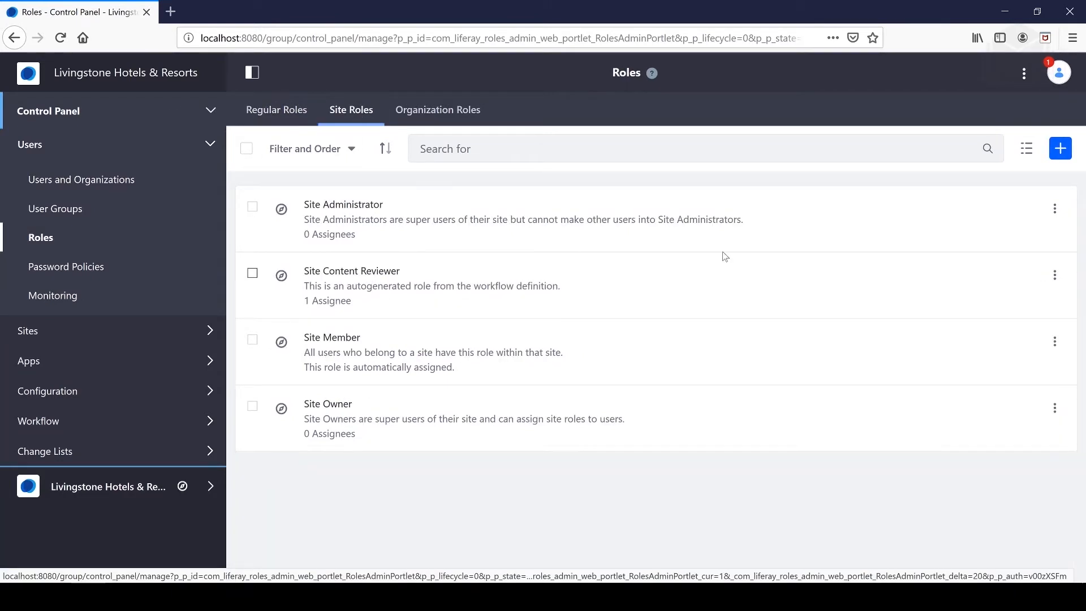
{"action": "left_click", "coordinate": [438, 110]}
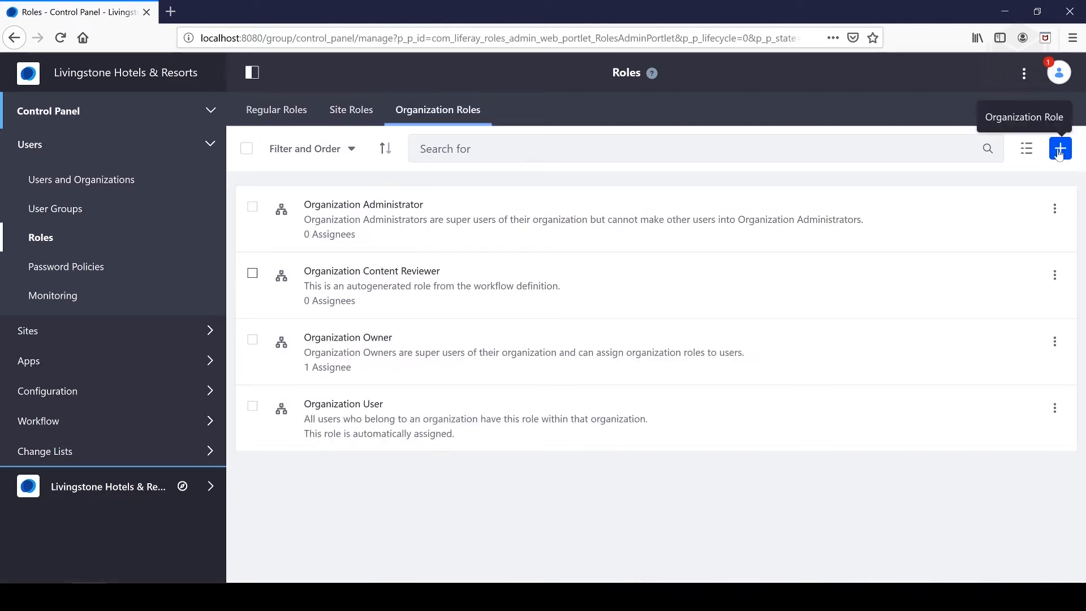
Create and save a new site role titled Site Content Creator
{"action": "left_click", "coordinate": [351, 116]}
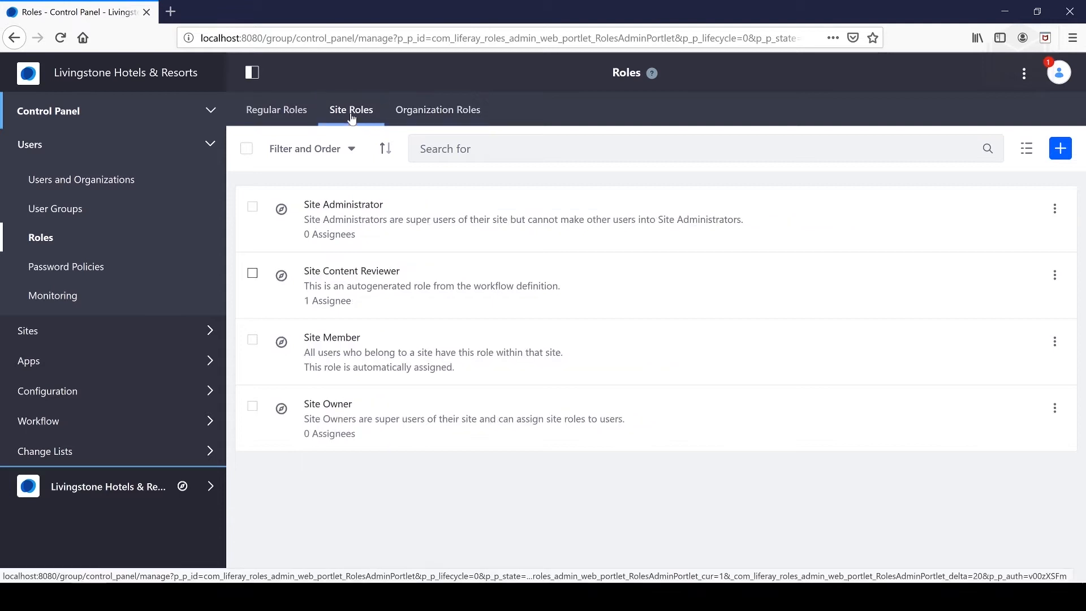
{"action": "left_click", "coordinate": [1068, 154]}
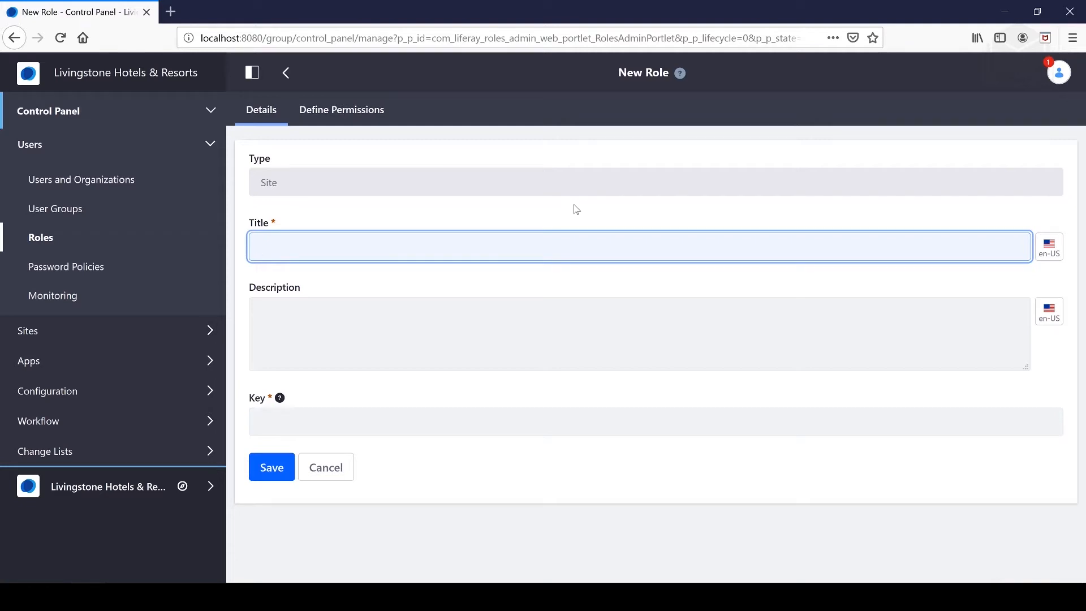
{"action": "type", "text": "Site Content Creator"}
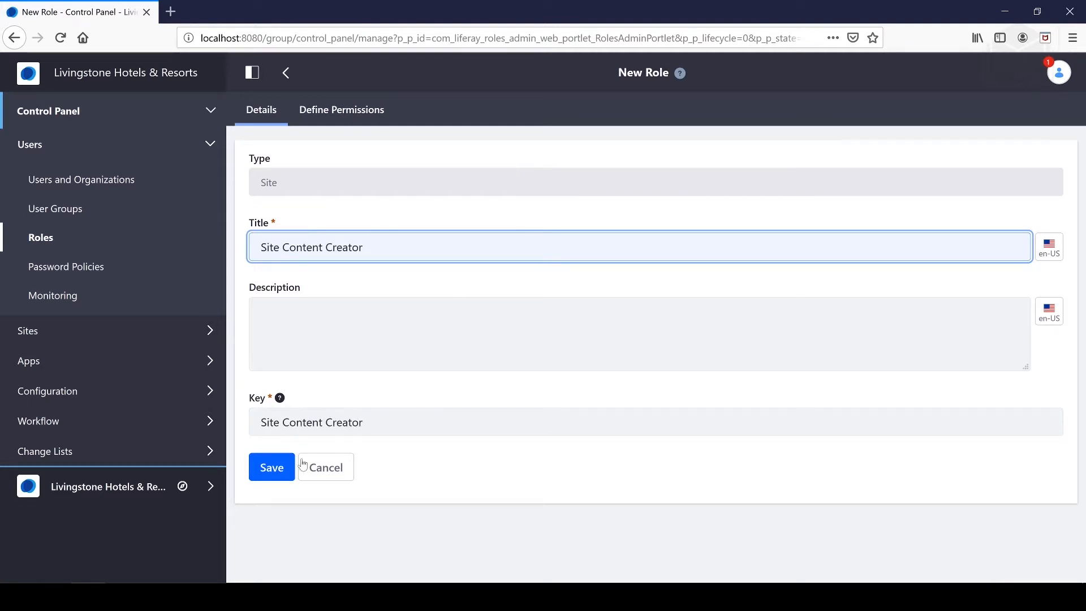
{"action": "left_click", "coordinate": [272, 468]}
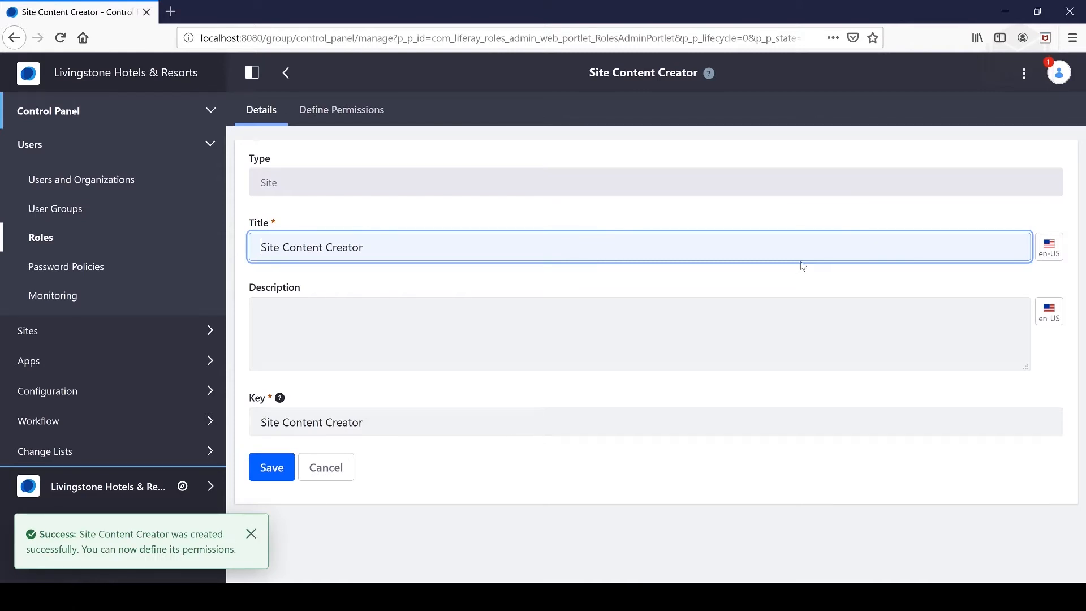
Reopen the Site Content Creator role and check the Create a Custom Site Role steps in the slides PDF in Acrobat Reader
{"action": "left_click", "coordinate": [289, 76]}
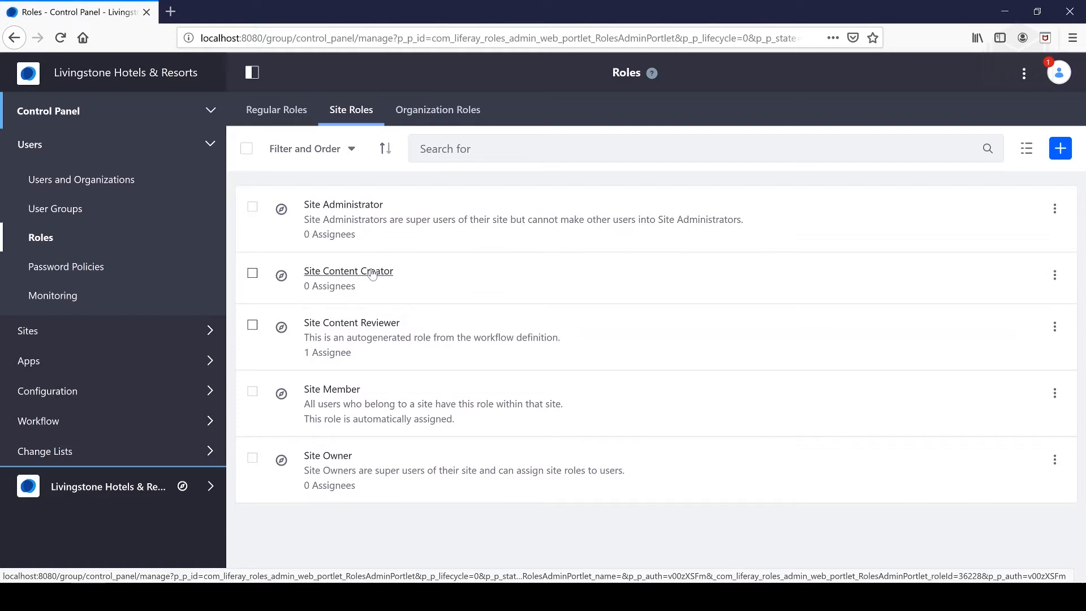
{"action": "left_click", "coordinate": [372, 272]}
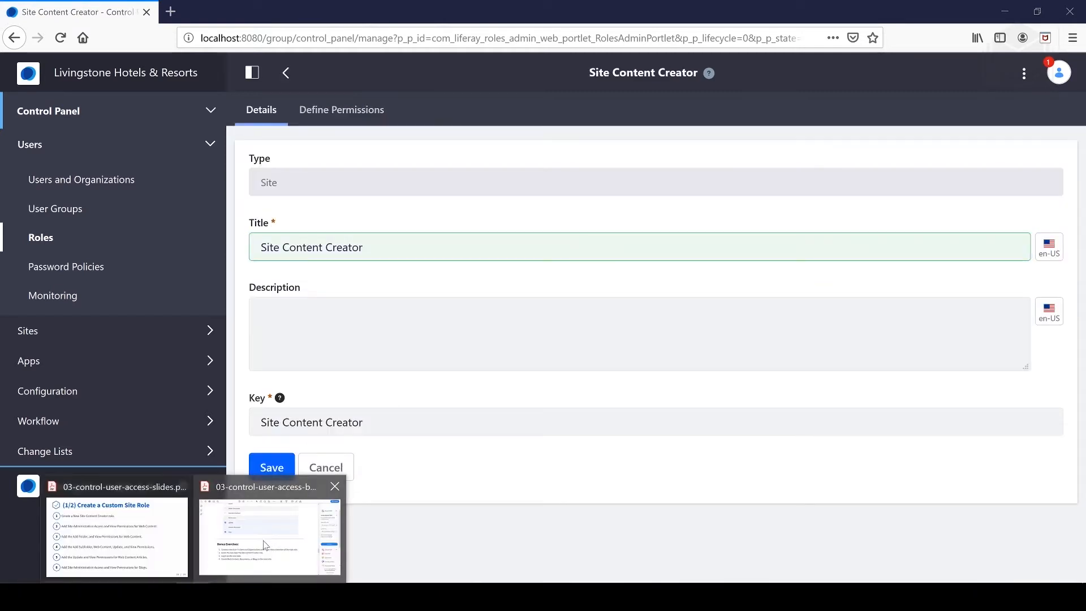
{"action": "left_click", "coordinate": [127, 517]}
{"action": "key", "text": "Escape"}
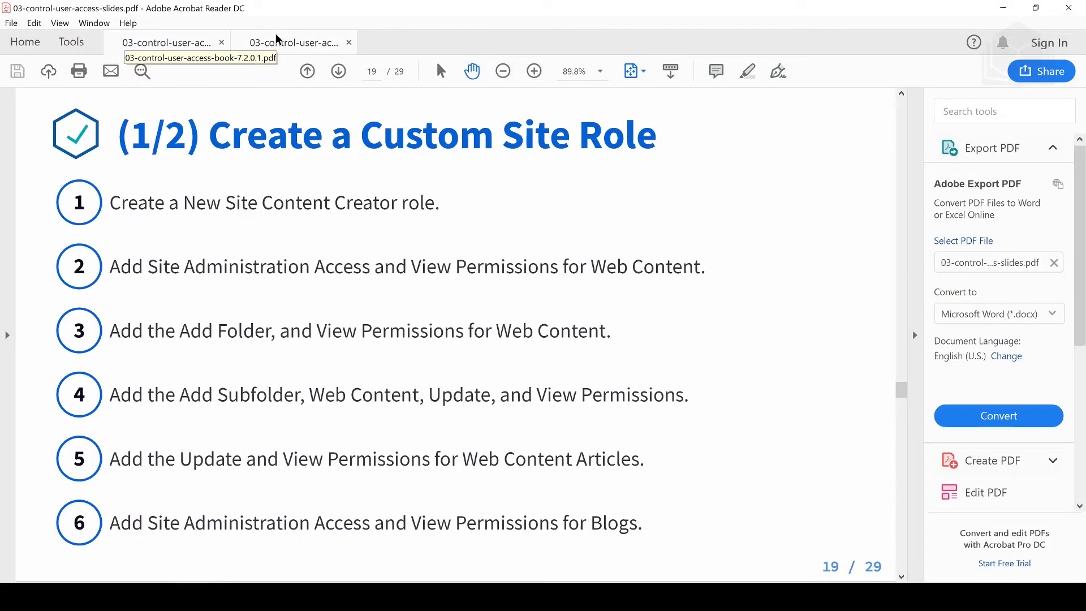
{"action": "key", "text": "ctrl+l"}
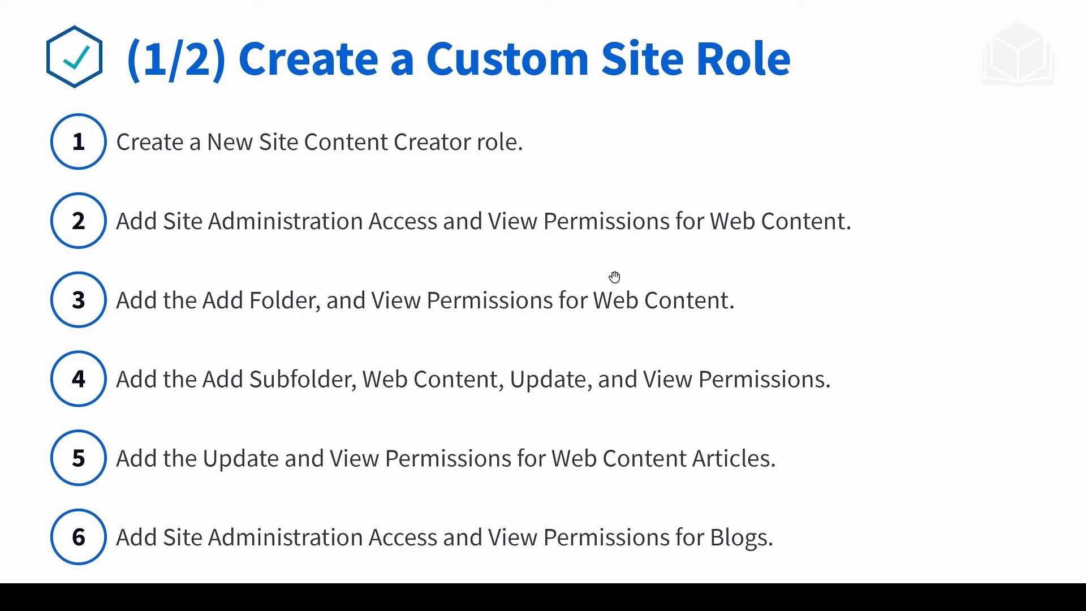
{"action": "key", "text": "alt+Tab"}
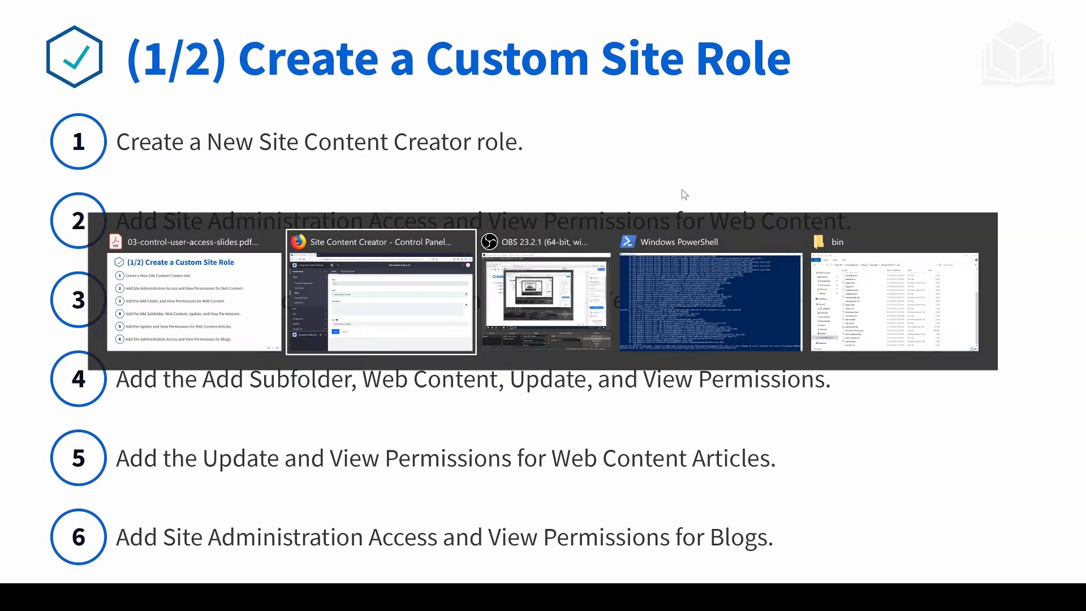
{"action": "left_click", "coordinate": [428, 290]}
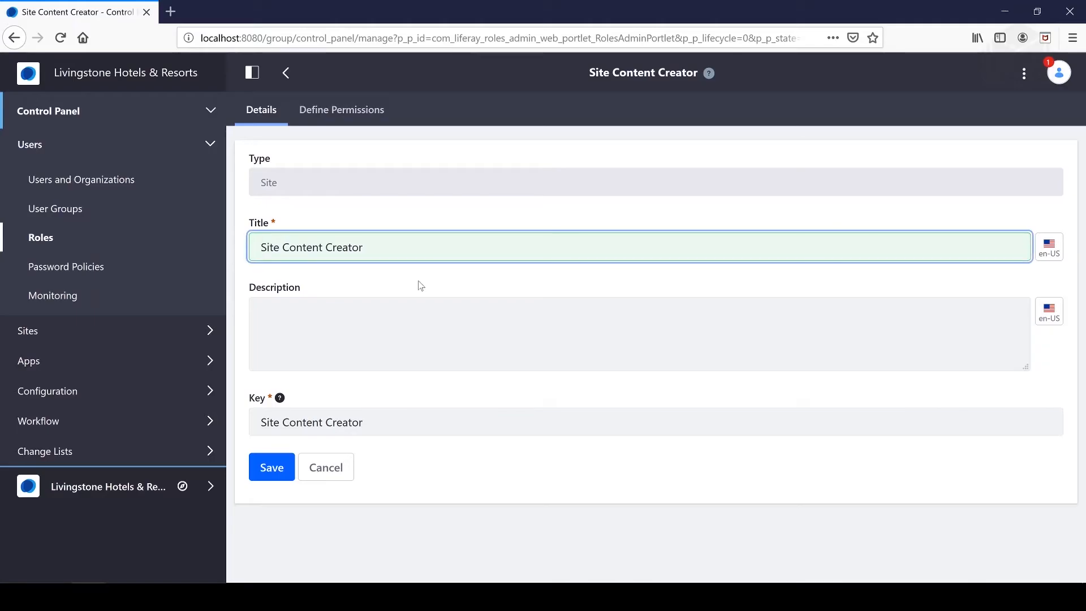
In the Site Content Creator role's permissions, grant Access in Site Administration for Web Content under Content & Data
{"action": "left_click", "coordinate": [287, 82]}
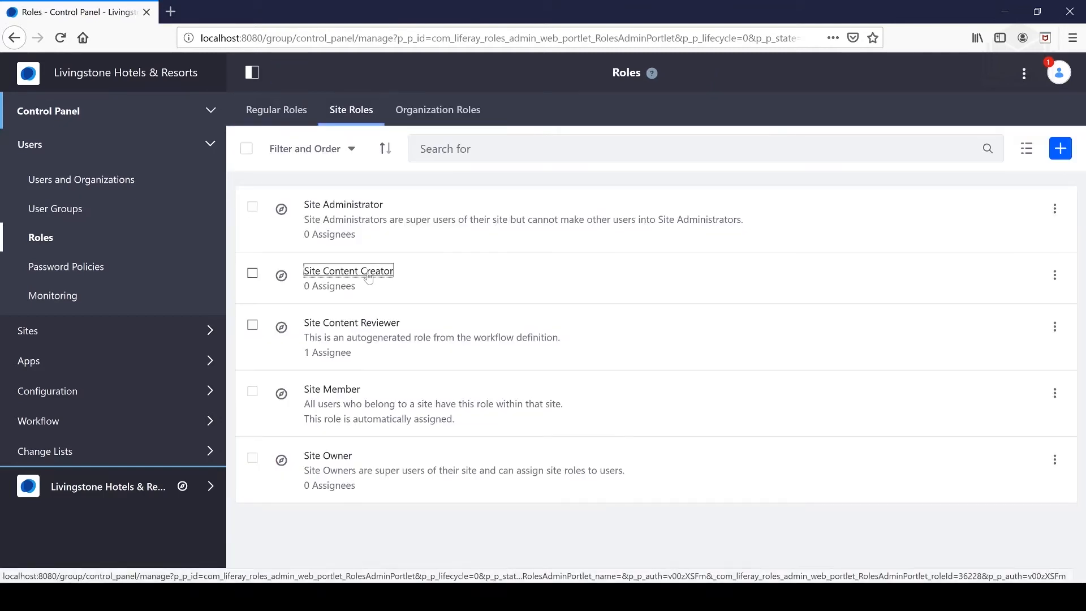
{"action": "left_click", "coordinate": [368, 273]}
{"action": "left_click", "coordinate": [357, 111]}
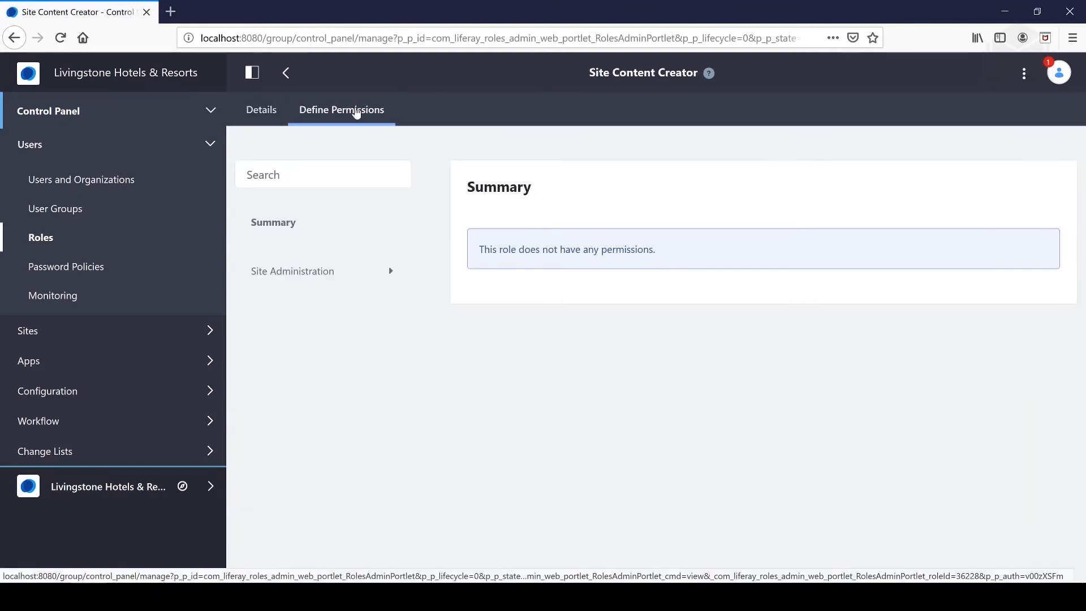
{"action": "left_click", "coordinate": [378, 278]}
{"action": "scroll", "coordinate": [379, 306], "scroll_direction": "down", "scroll_amount": 1}
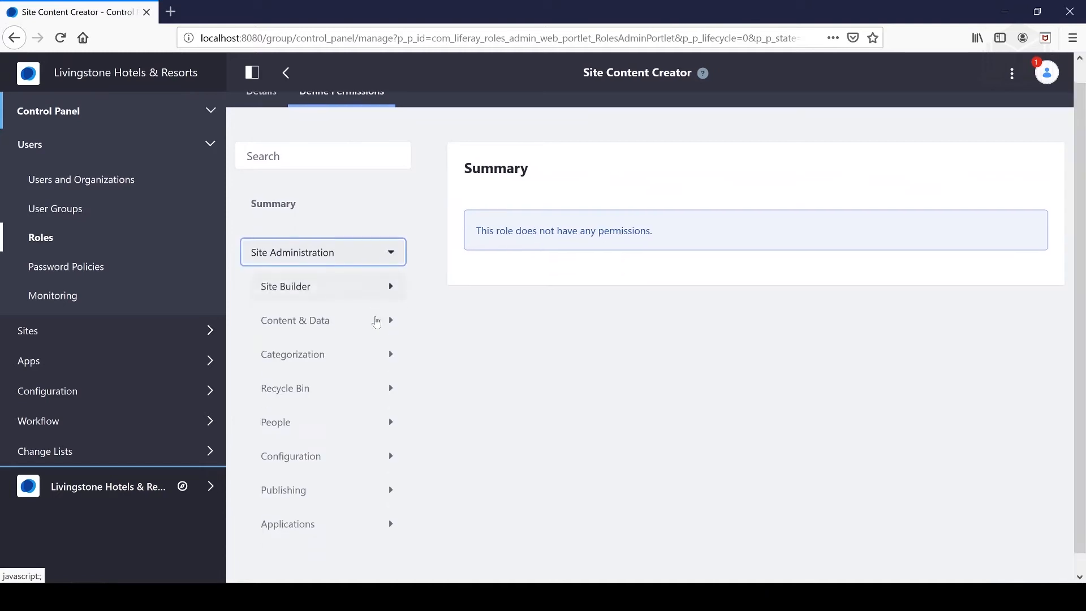
{"action": "left_click", "coordinate": [336, 310]}
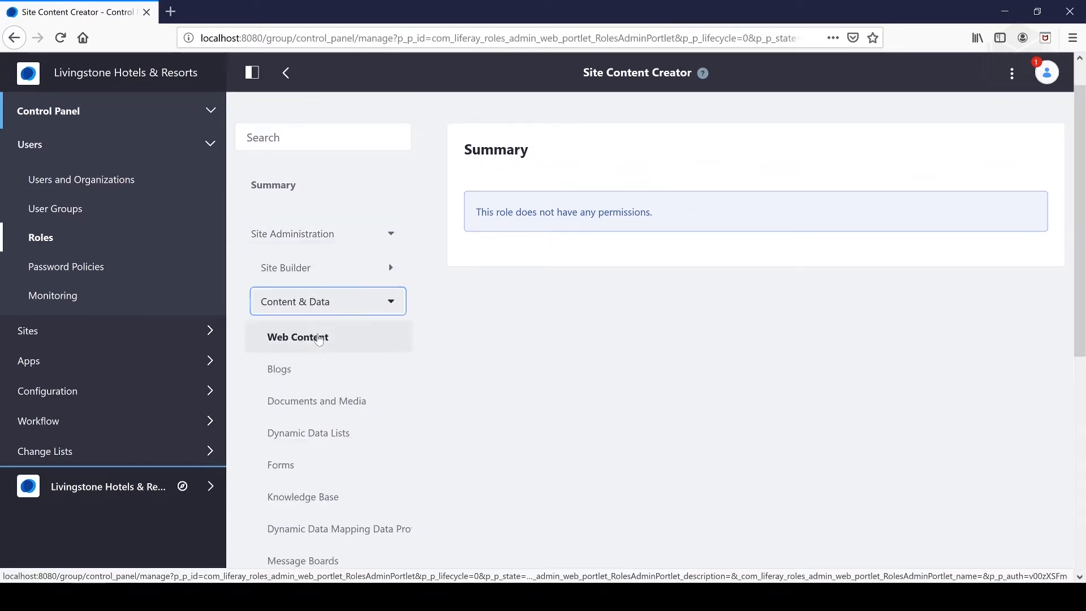
{"action": "left_click", "coordinate": [320, 338]}
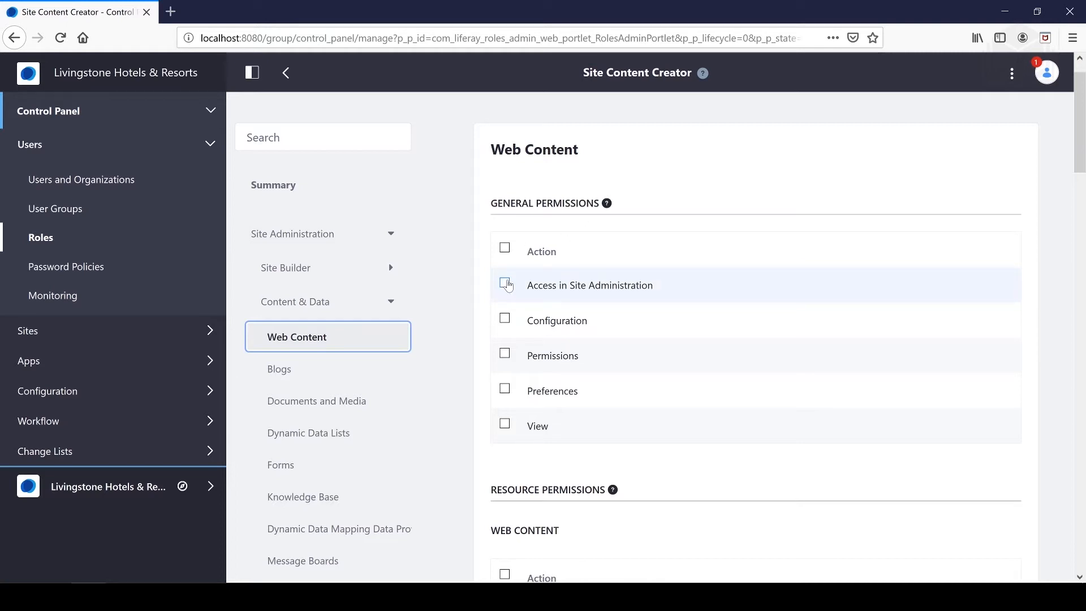
{"action": "left_click", "coordinate": [505, 283]}
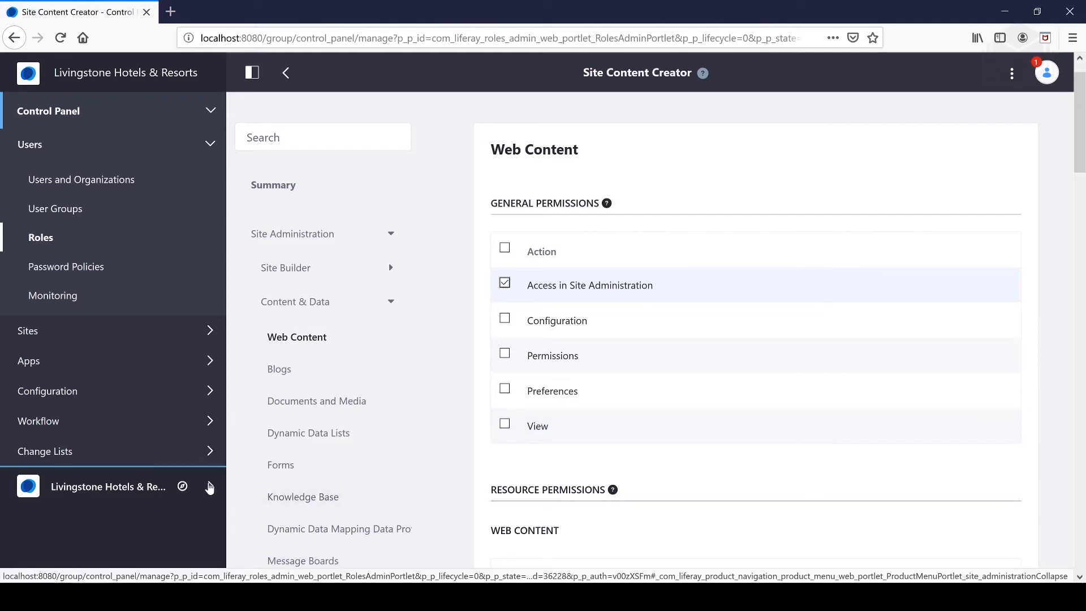
Look through the Livingstone Hotels & Resorts site administration menu, including its Content & Data section, and collapse it again
{"action": "left_click", "coordinate": [209, 487]}
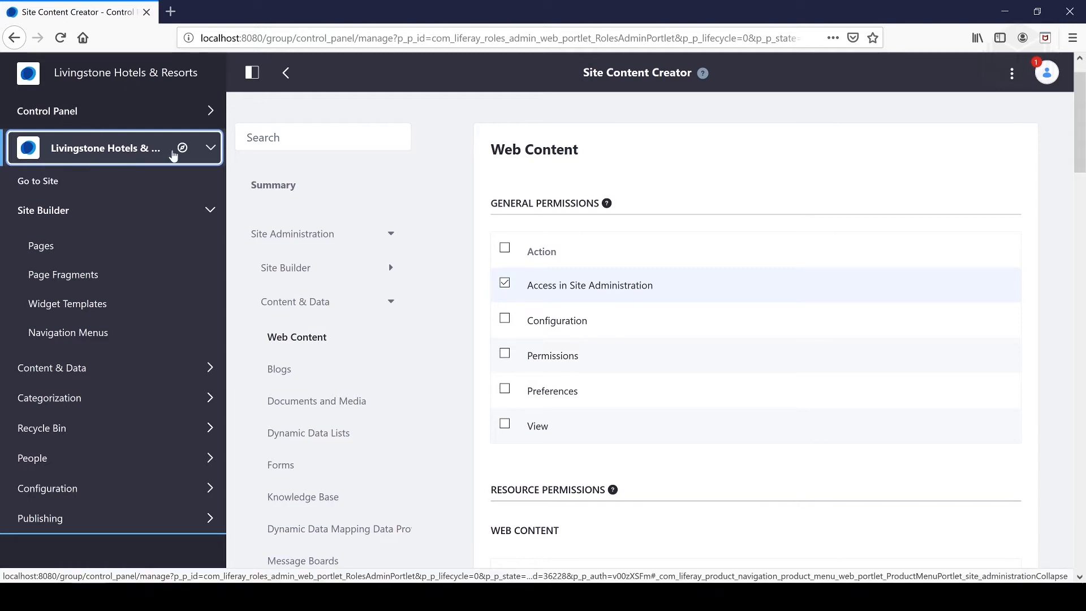
{"action": "left_click", "coordinate": [211, 151]}
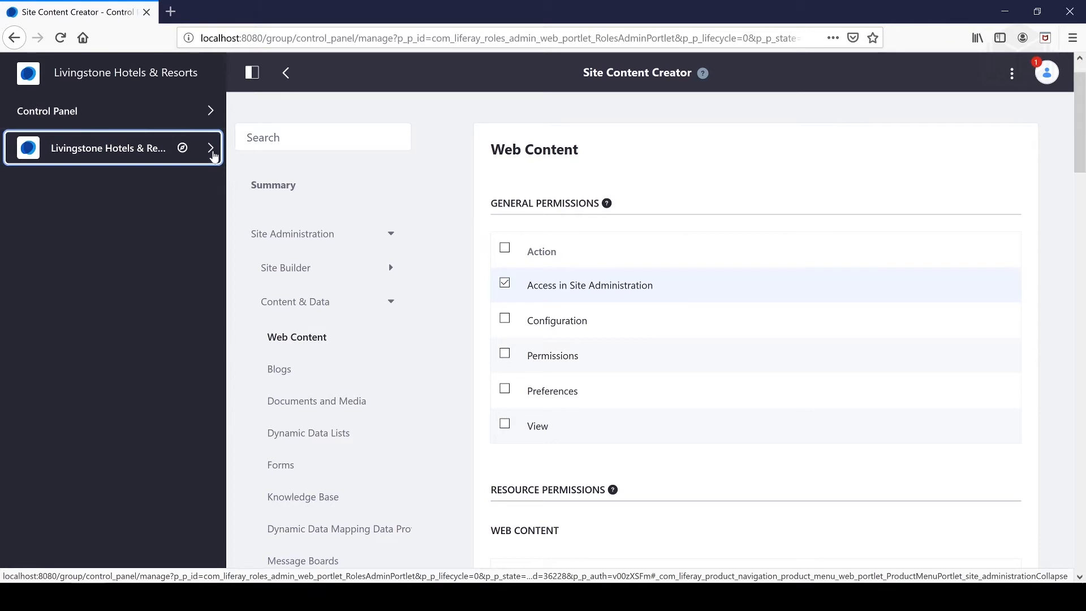
{"action": "left_click", "coordinate": [213, 151]}
{"action": "left_click", "coordinate": [90, 368]}
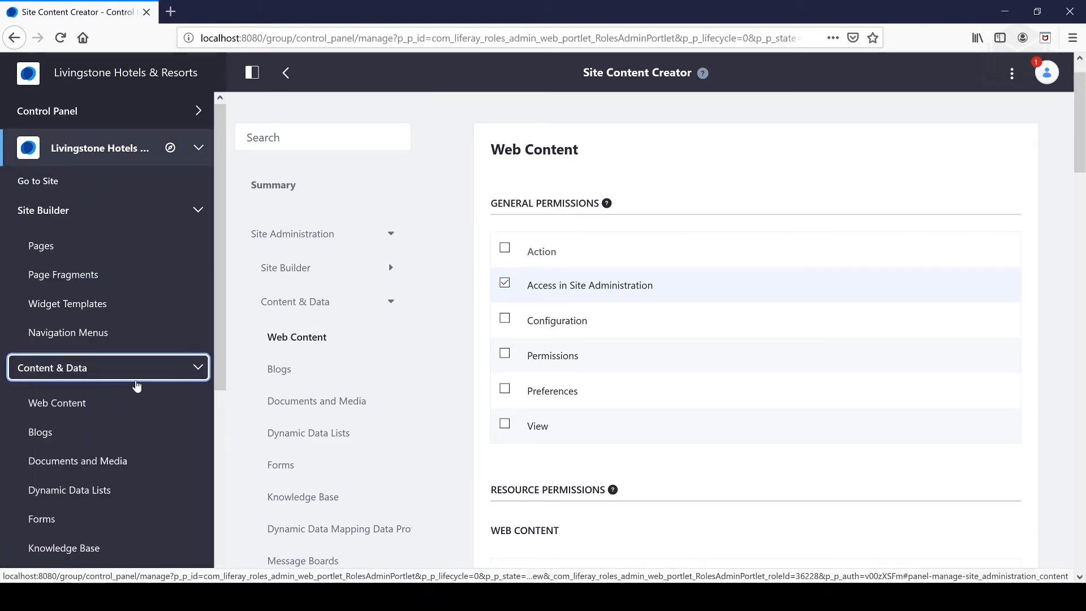
{"action": "left_click", "coordinate": [145, 376]}
{"action": "left_click", "coordinate": [107, 152]}
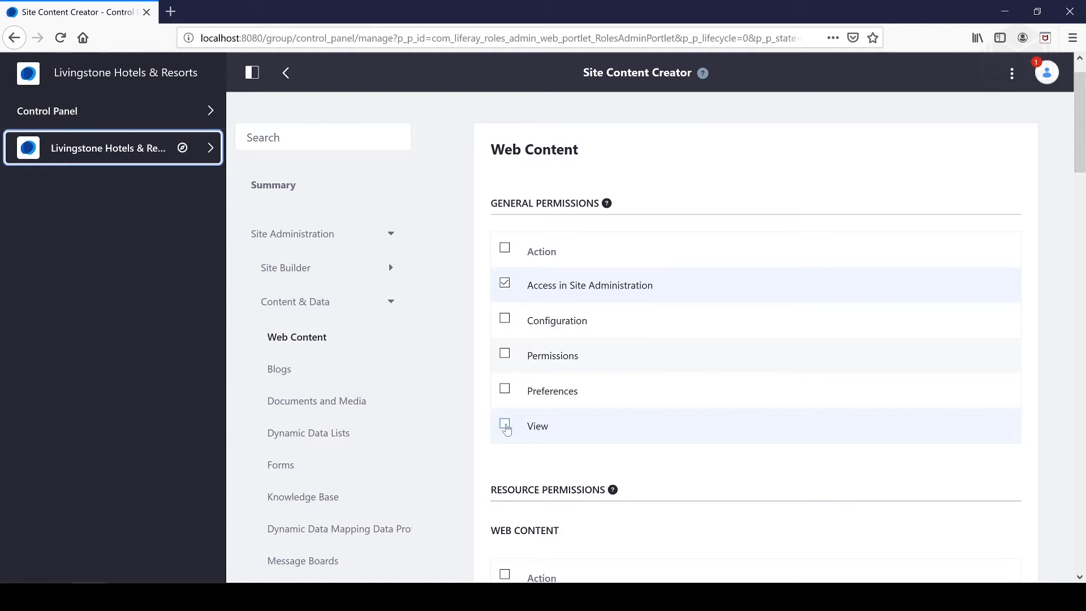
Grant View in the Web Content general permissions, plus Add Folder and View in the Web Content resource permissions
{"action": "left_click", "coordinate": [506, 425]}
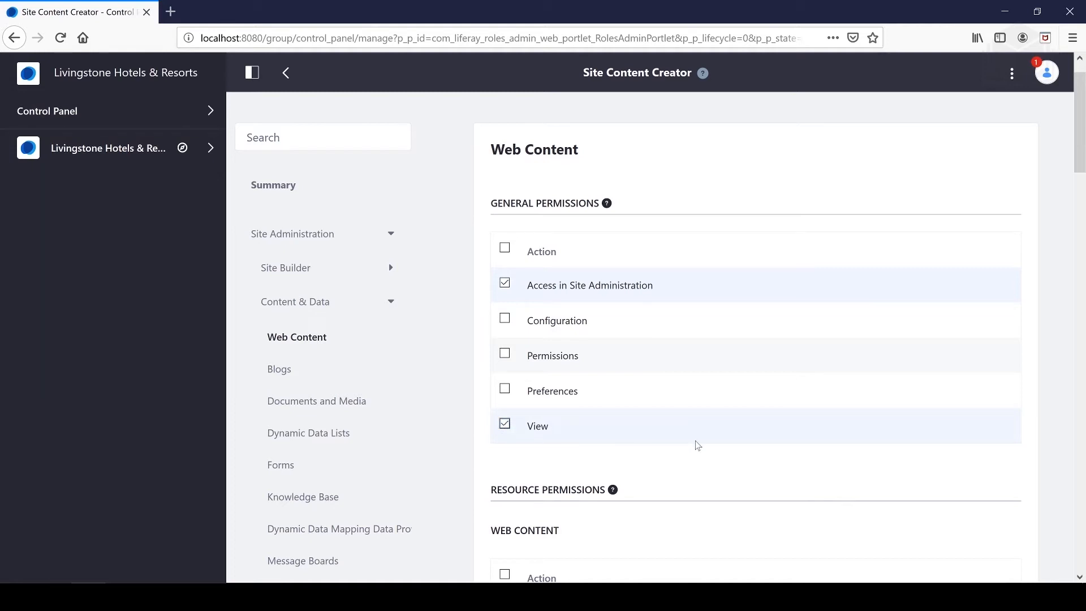
{"action": "scroll", "coordinate": [696, 445], "scroll_direction": "down", "scroll_amount": 6}
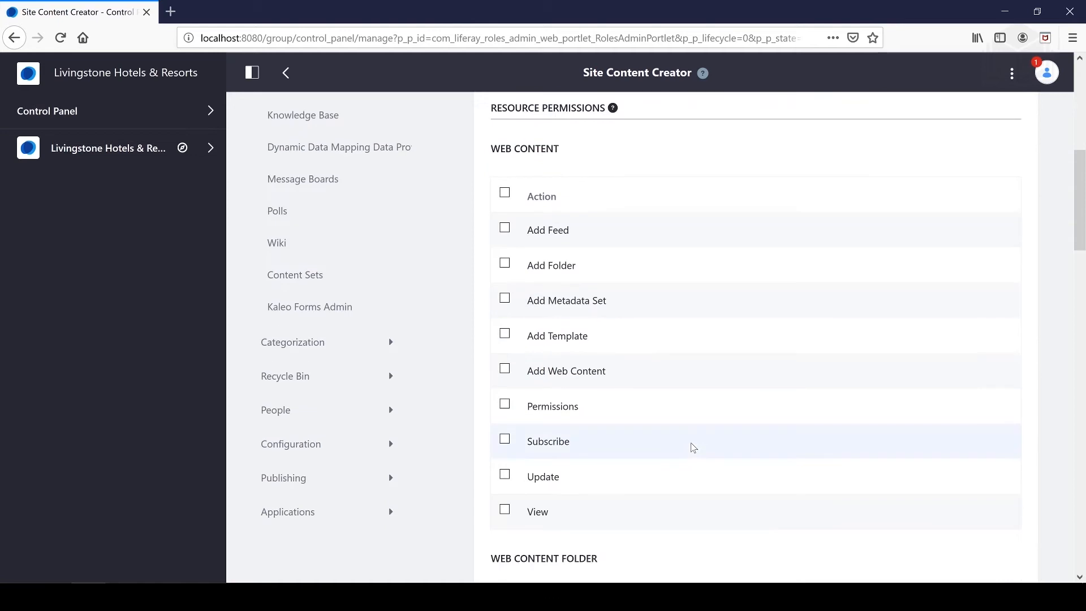
{"action": "left_click", "coordinate": [504, 263]}
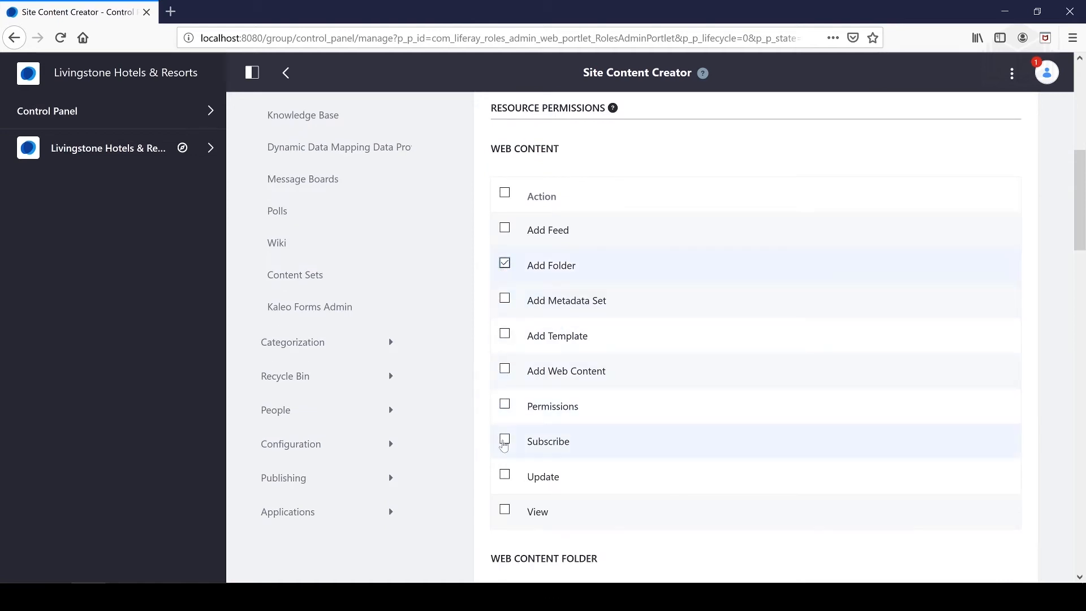
{"action": "left_click", "coordinate": [505, 510]}
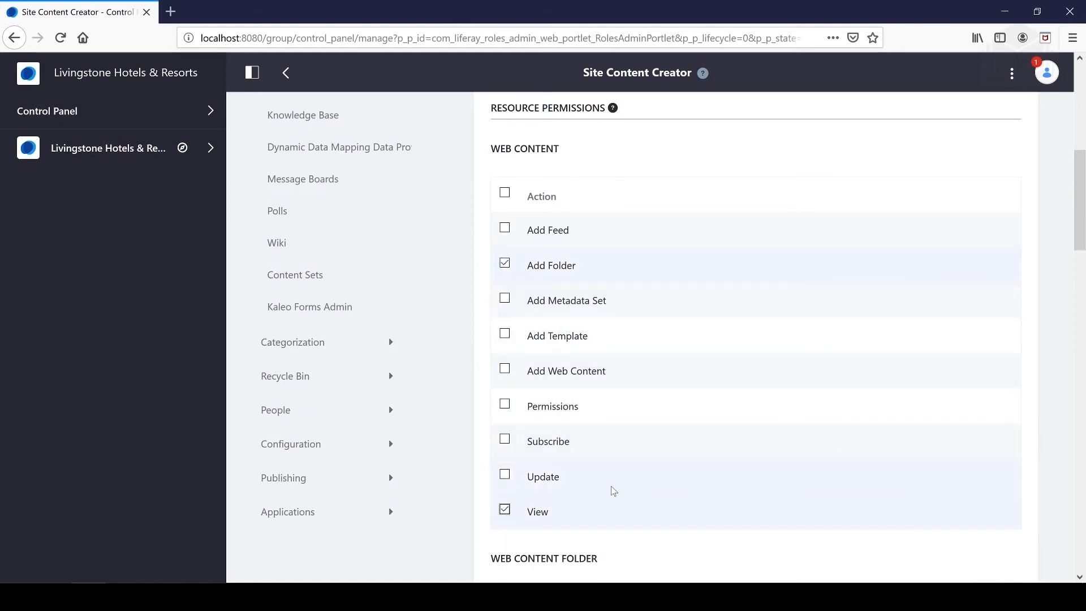
Grant the Add Subfolder, Add Web Content, Update and View permissions for Web Content Folder
{"action": "scroll", "coordinate": [701, 492], "scroll_direction": "down", "scroll_amount": 4}
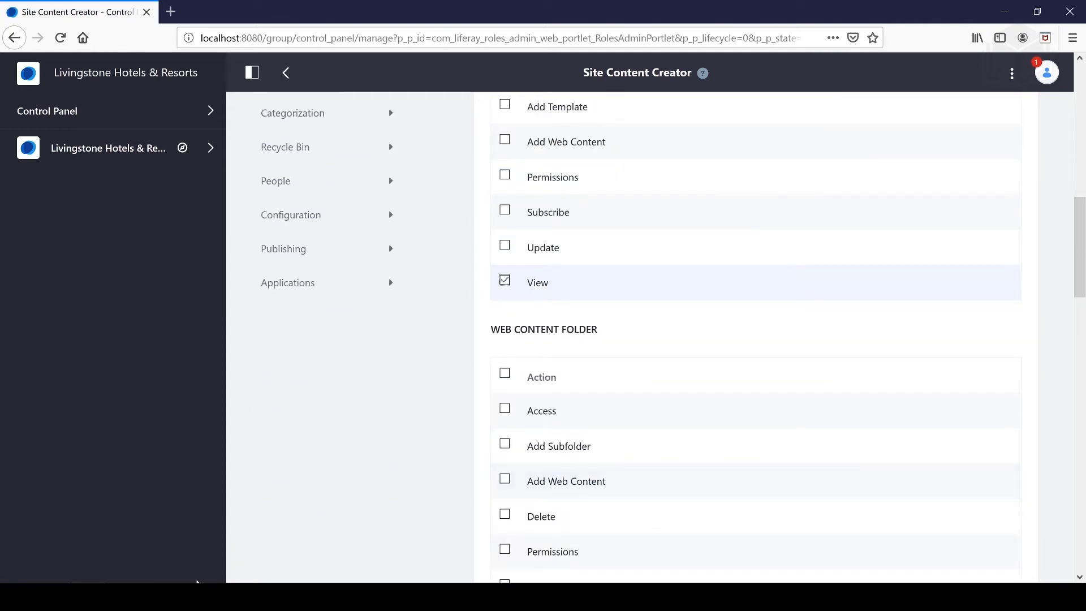
{"action": "key", "text": "alt+Tab"}
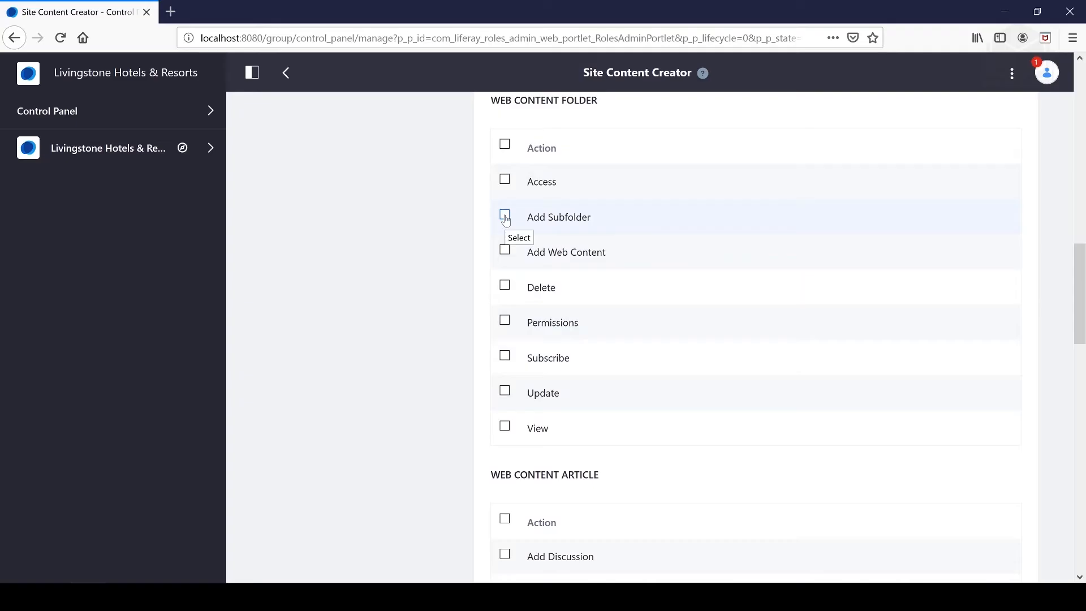
{"action": "left_click", "coordinate": [505, 217]}
{"action": "left_click", "coordinate": [505, 253]}
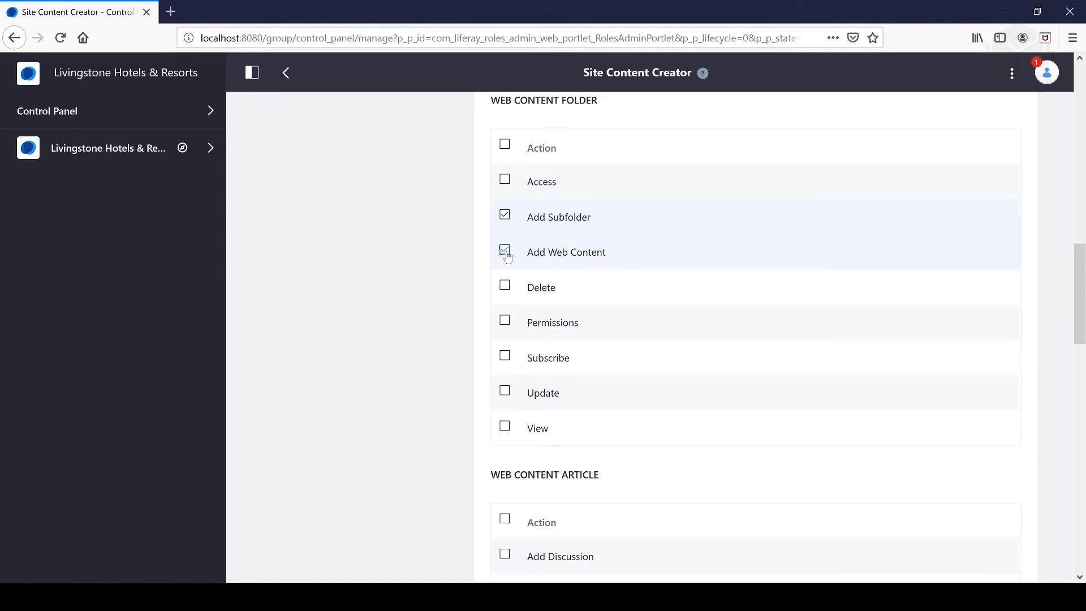
{"action": "left_click", "coordinate": [505, 391]}
{"action": "left_click", "coordinate": [505, 429]}
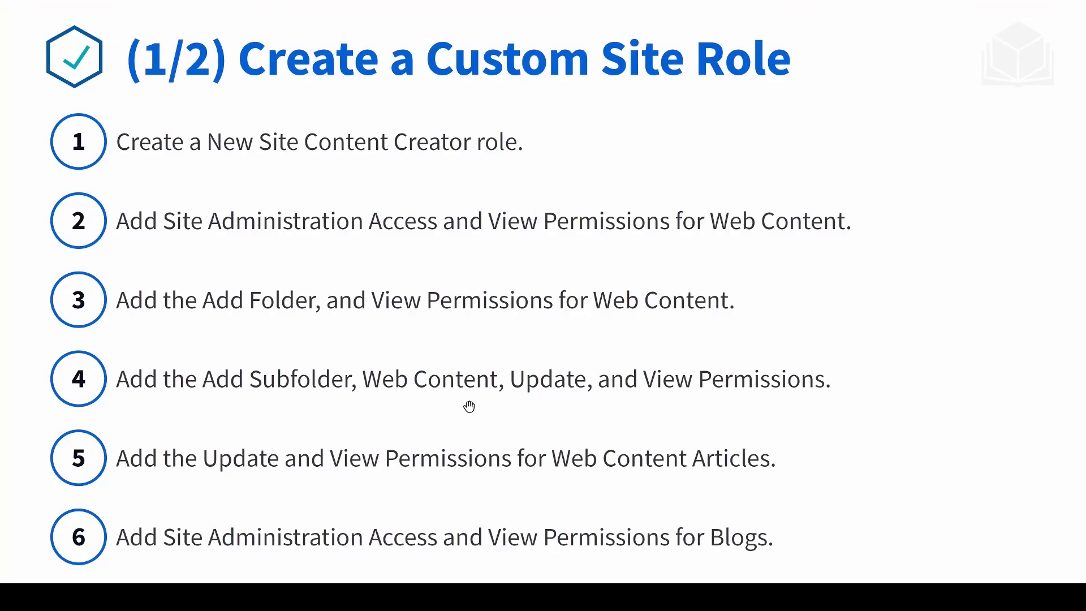
Grant the Update and View permissions for Web Content Article and save the role's web content permissions
{"action": "key", "text": "alt+Tab"}
{"action": "scroll", "coordinate": [557, 412], "scroll_direction": "down", "scroll_amount": 5}
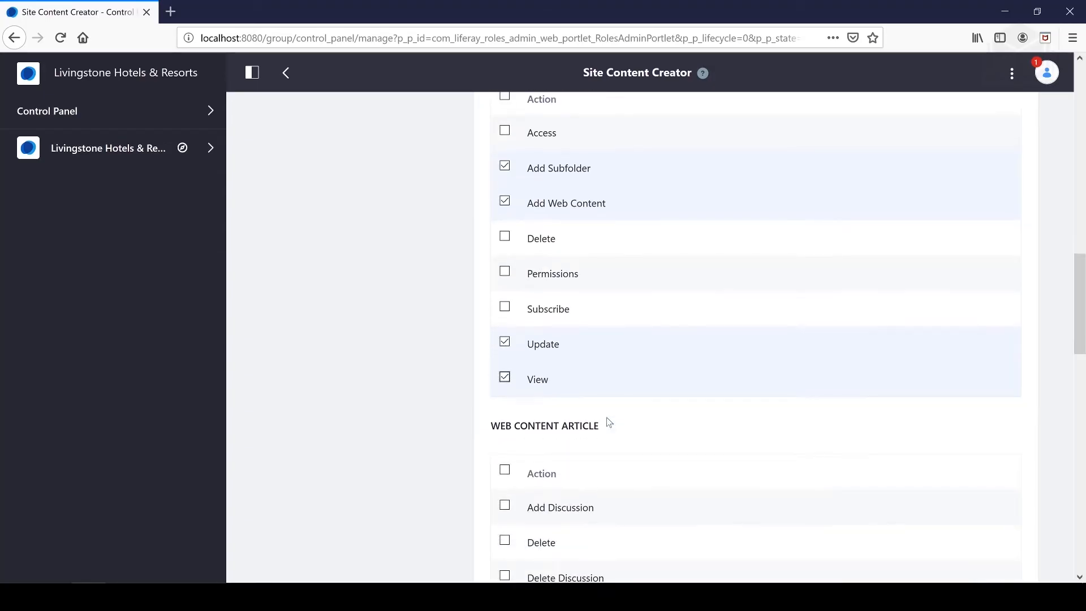
{"action": "left_click", "coordinate": [504, 459]}
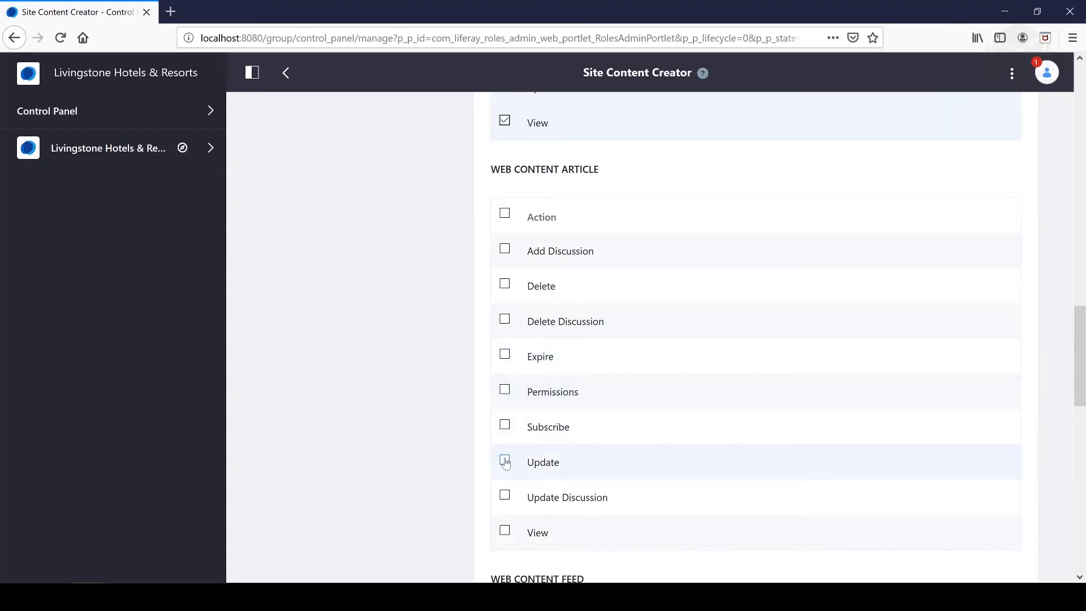
{"action": "left_click", "coordinate": [504, 530]}
{"action": "scroll", "coordinate": [604, 434], "scroll_direction": "down", "scroll_amount": 6}
{"action": "scroll", "coordinate": [607, 432], "scroll_direction": "down", "scroll_amount": 3}
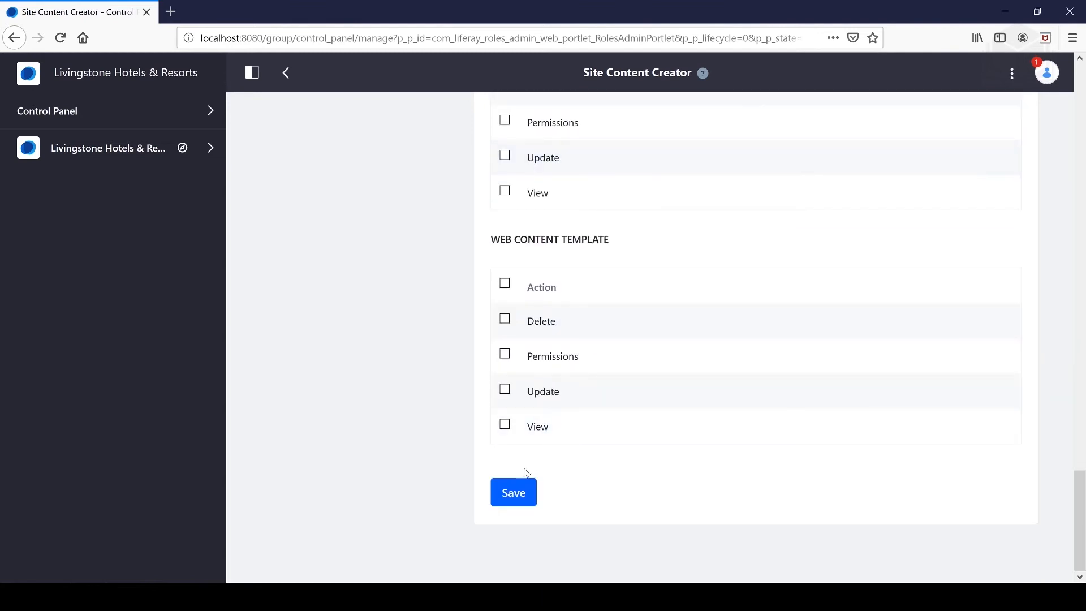
{"action": "left_click", "coordinate": [513, 492]}
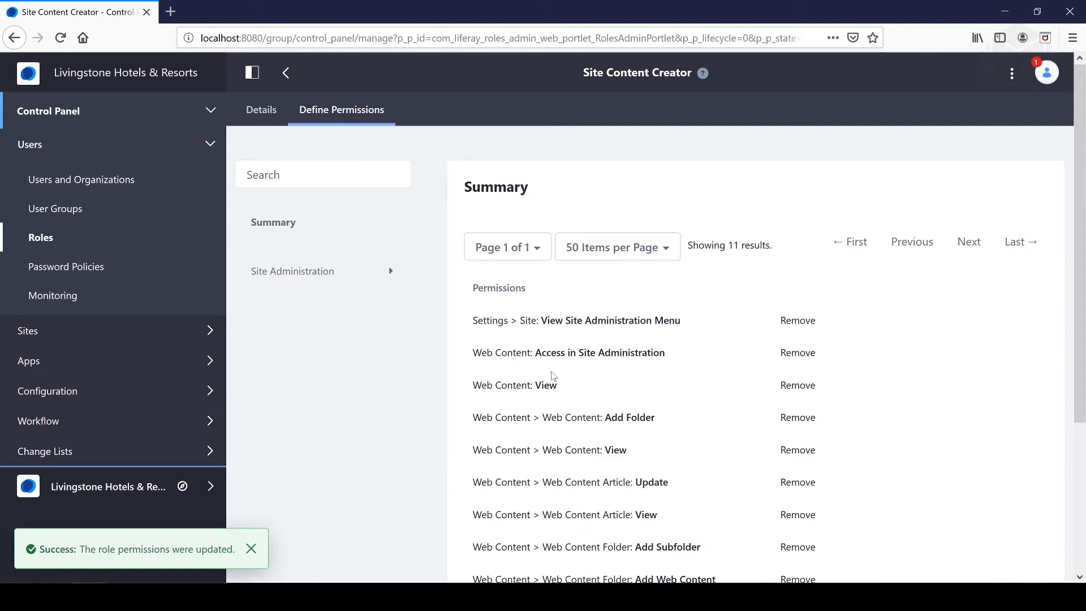
Grant Access in Site Administration and View in the general permissions for Blogs under Content & Data
{"action": "left_click", "coordinate": [380, 275]}
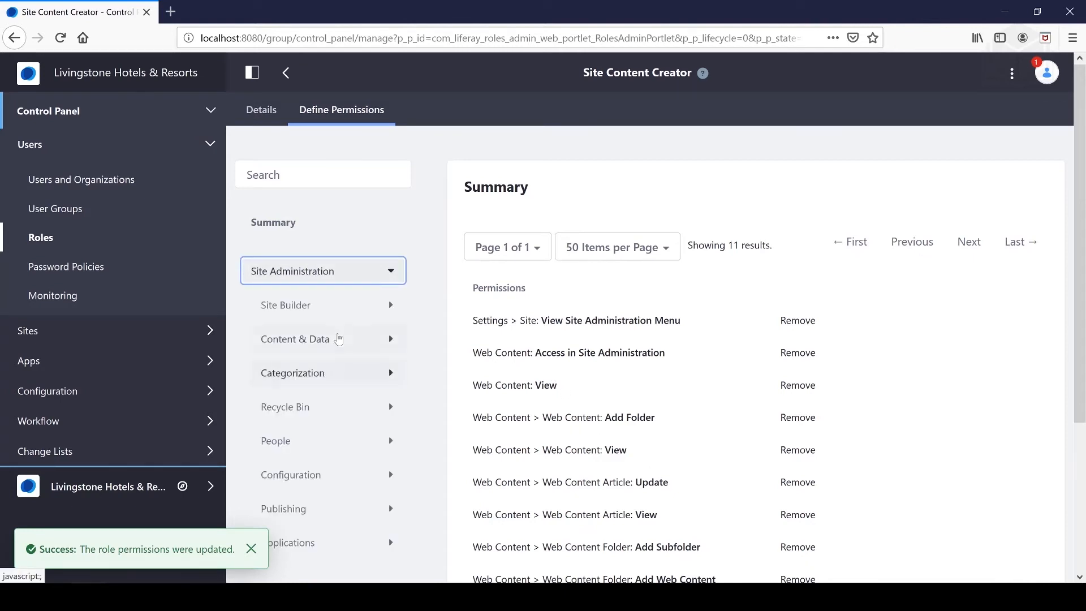
{"action": "left_click", "coordinate": [339, 337]}
{"action": "left_click", "coordinate": [289, 406]}
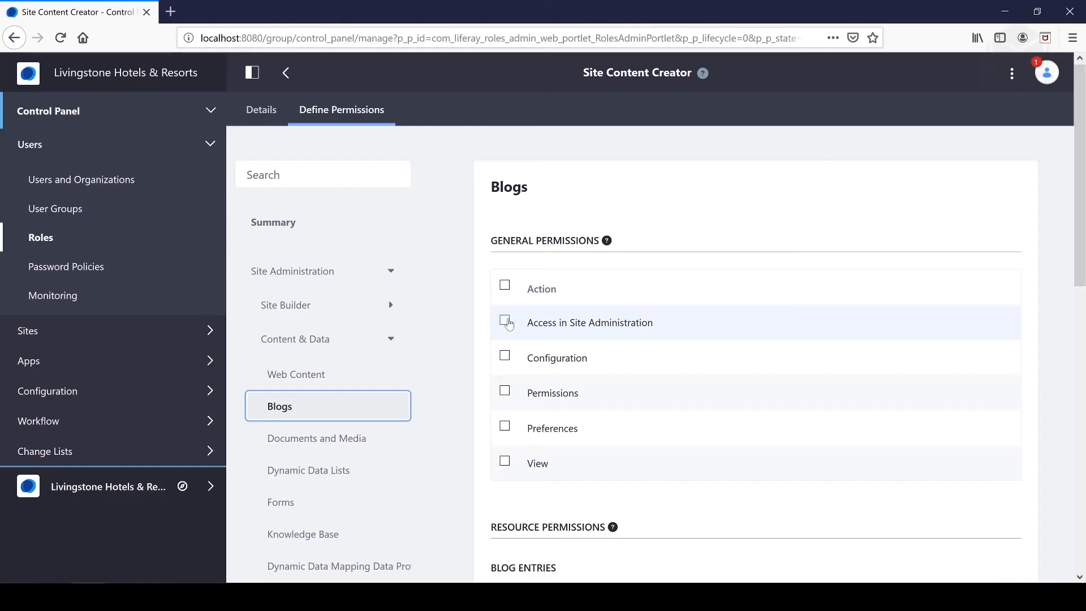
{"action": "left_click", "coordinate": [505, 320]}
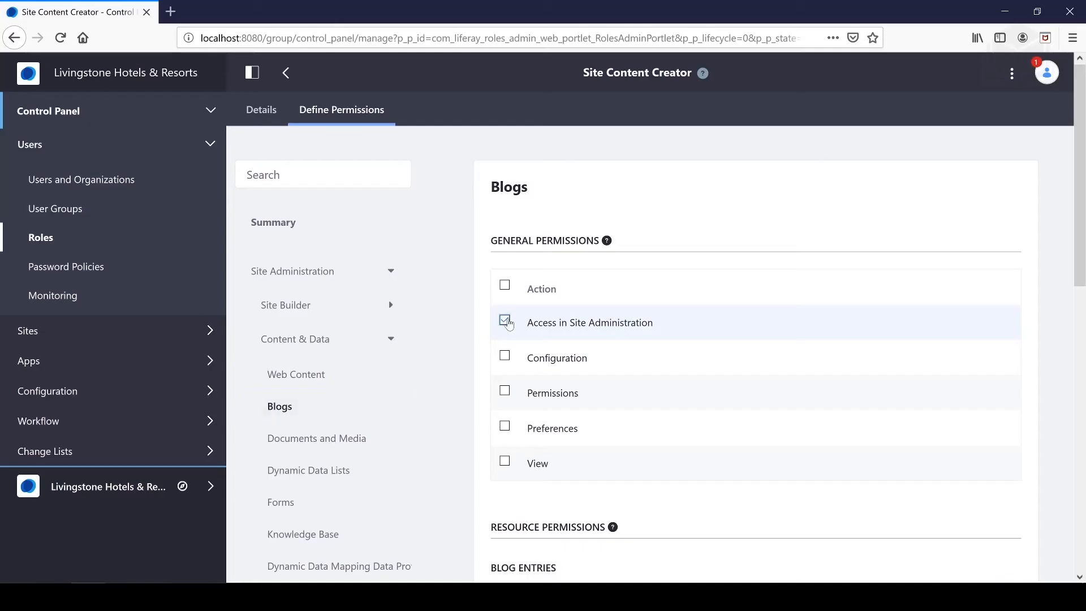
{"action": "left_click", "coordinate": [505, 460]}
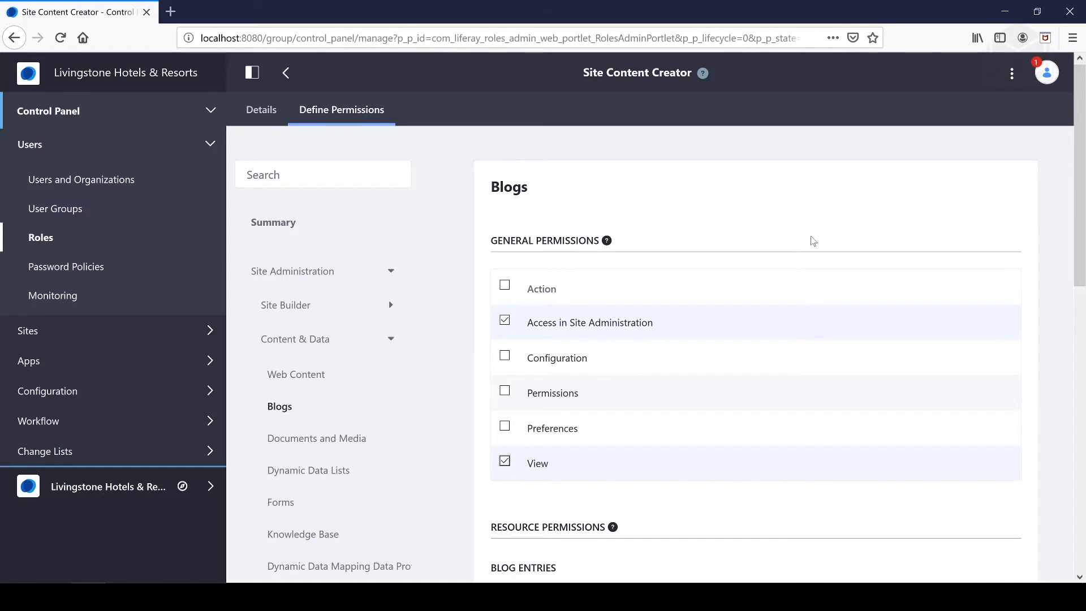
Grant the Add Entry resource permission for Blog Entries
{"action": "scroll", "coordinate": [772, 280], "scroll_direction": "down", "scroll_amount": 6}
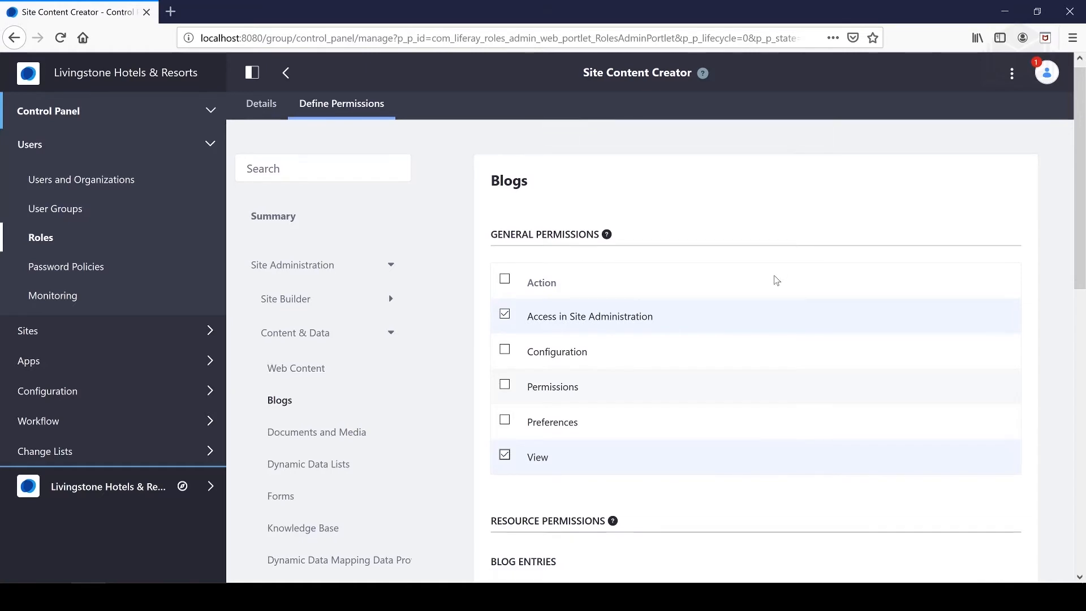
{"action": "scroll", "coordinate": [767, 293], "scroll_direction": "down", "scroll_amount": 2}
{"action": "left_click", "coordinate": [505, 188]}
Grant Add Discussion, Delete, Update and View for Blogs Entry and save the role's blogs permissions
{"action": "scroll", "coordinate": [748, 332], "scroll_direction": "up", "scroll_amount": 3}
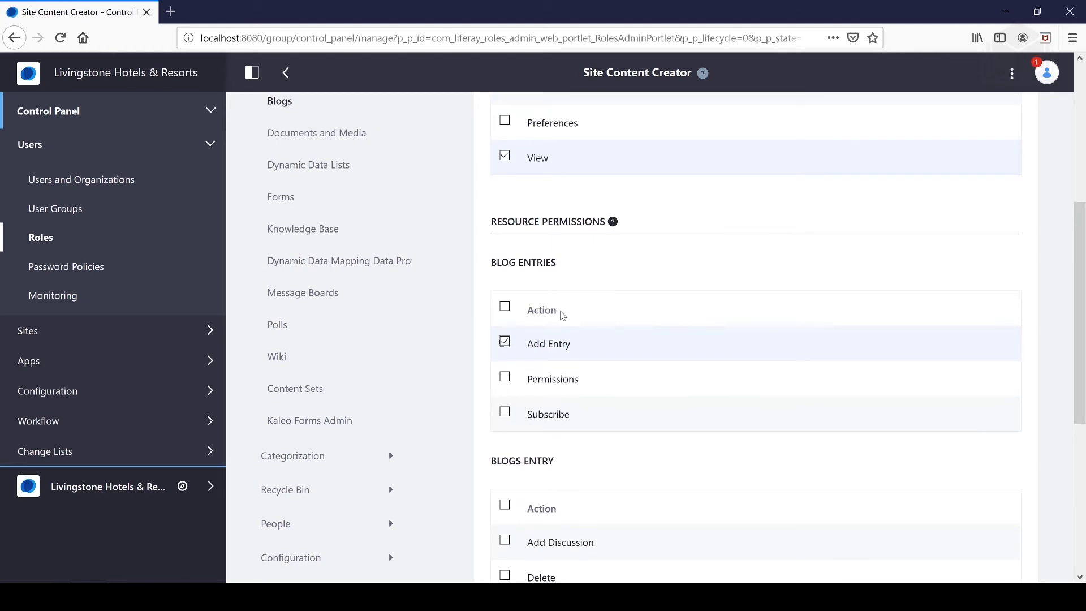
{"action": "scroll", "coordinate": [562, 427], "scroll_direction": "down", "scroll_amount": 2}
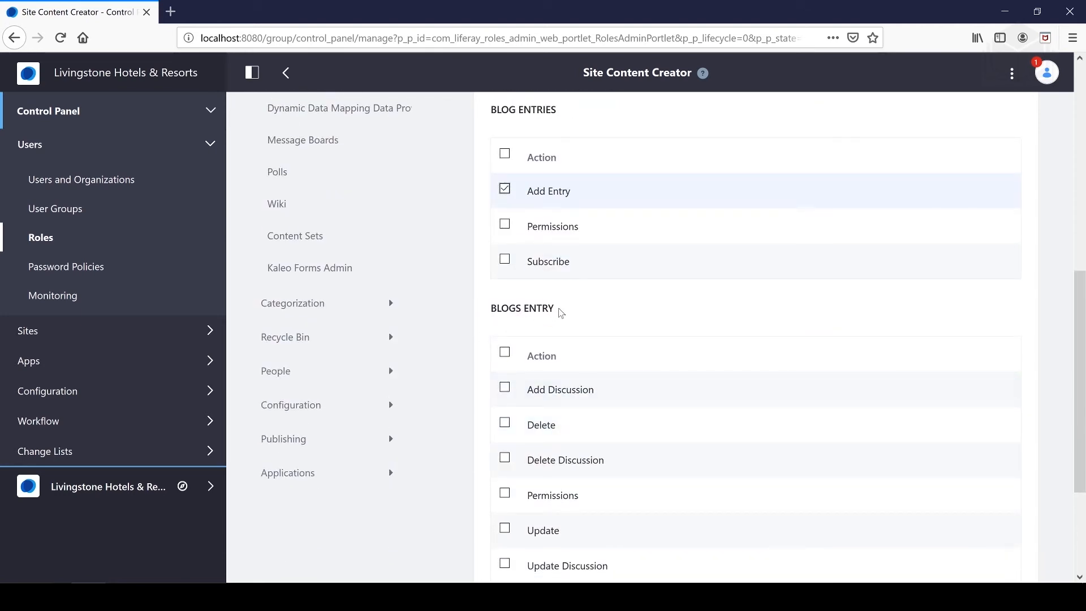
{"action": "scroll", "coordinate": [561, 313], "scroll_direction": "up", "scroll_amount": 1}
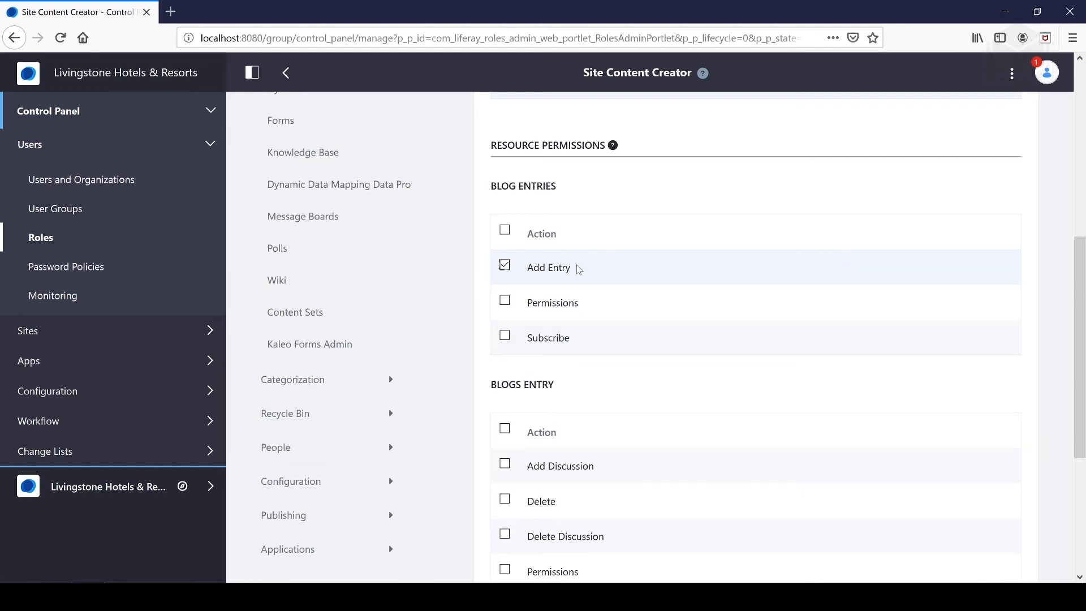
{"action": "scroll", "coordinate": [603, 286], "scroll_direction": "down", "scroll_amount": 3}
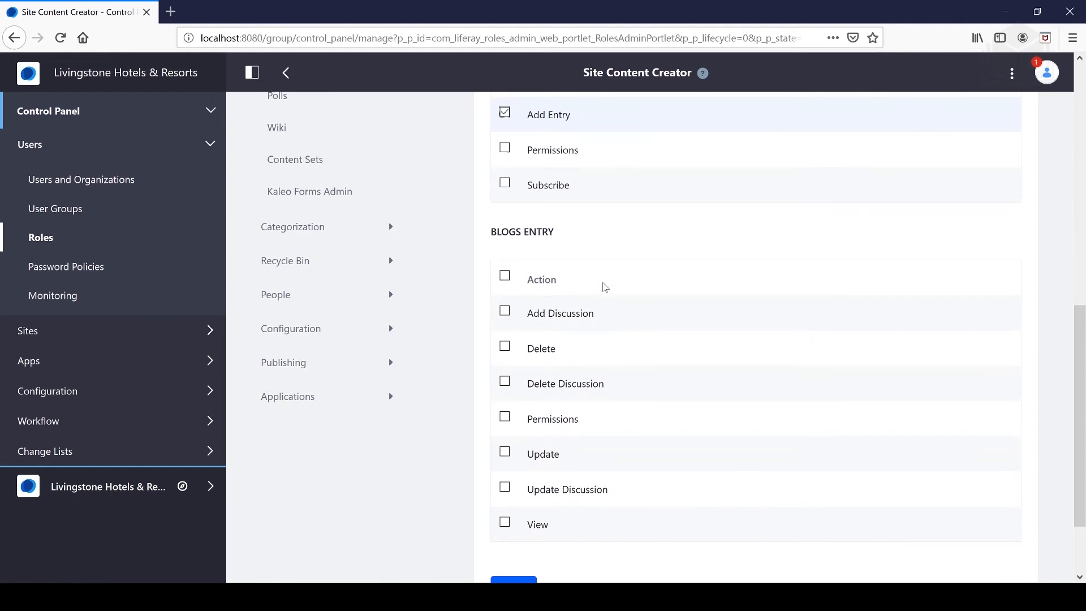
{"action": "scroll", "coordinate": [604, 286], "scroll_direction": "up", "scroll_amount": 5}
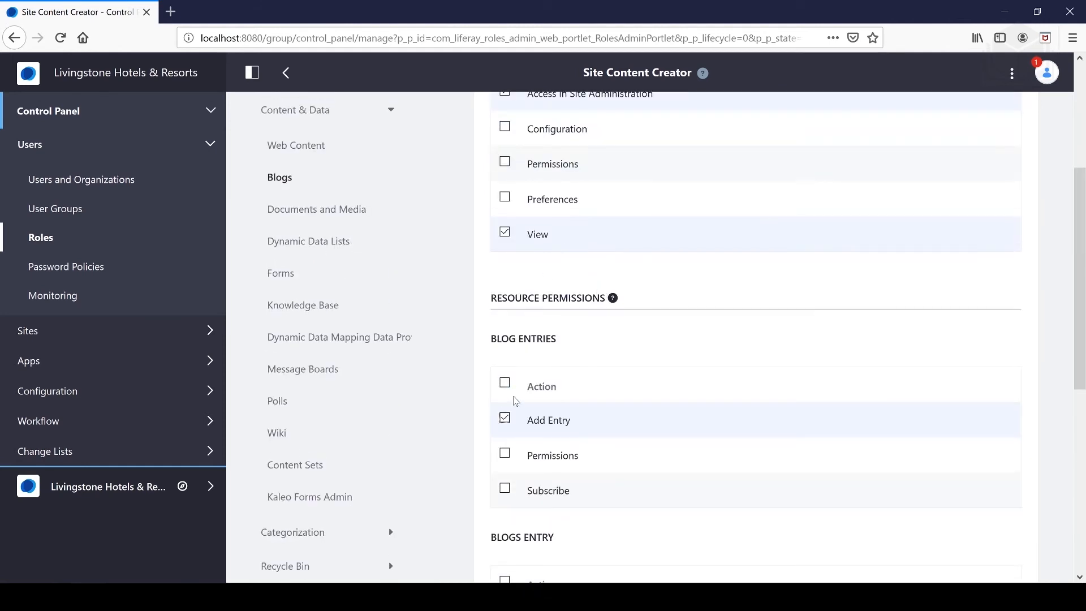
{"action": "scroll", "coordinate": [575, 361], "scroll_direction": "down", "scroll_amount": 5}
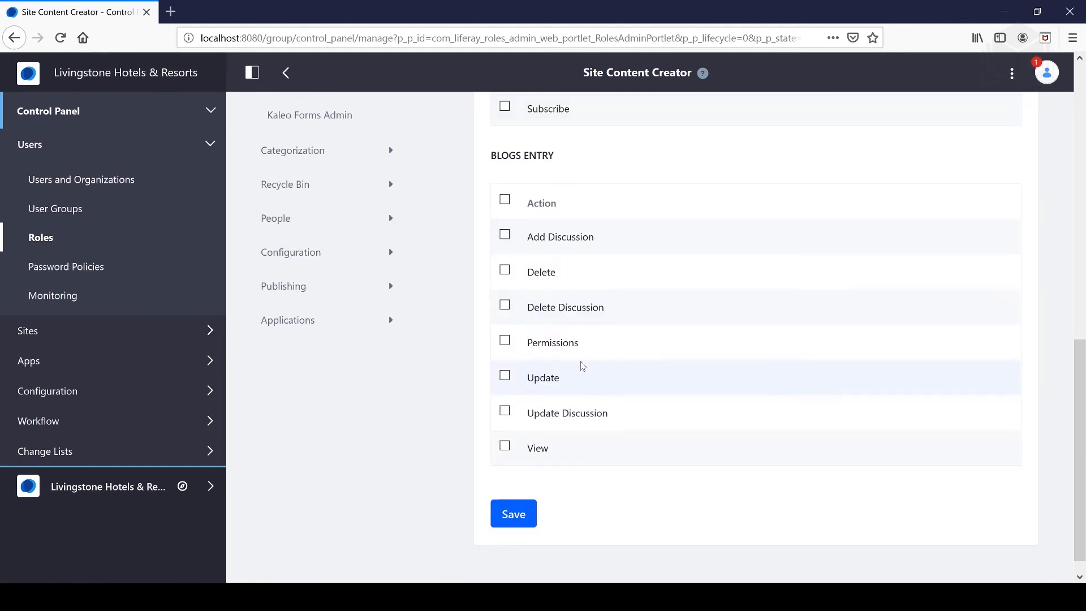
{"action": "left_click", "coordinate": [505, 234]}
{"action": "left_click", "coordinate": [504, 376]}
{"action": "left_click", "coordinate": [506, 446]}
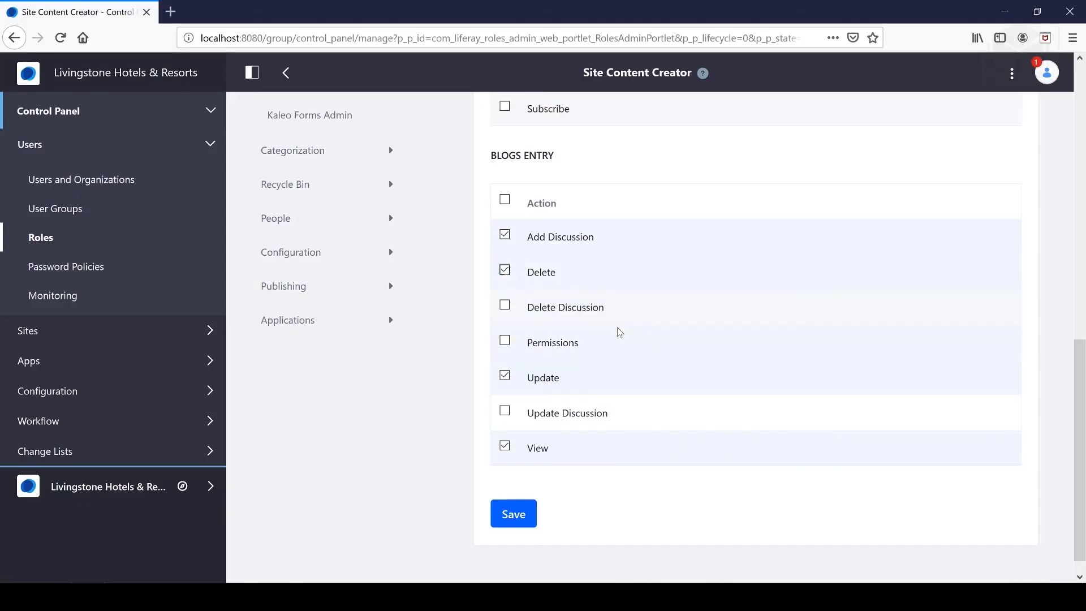
{"action": "left_click", "coordinate": [525, 512]}
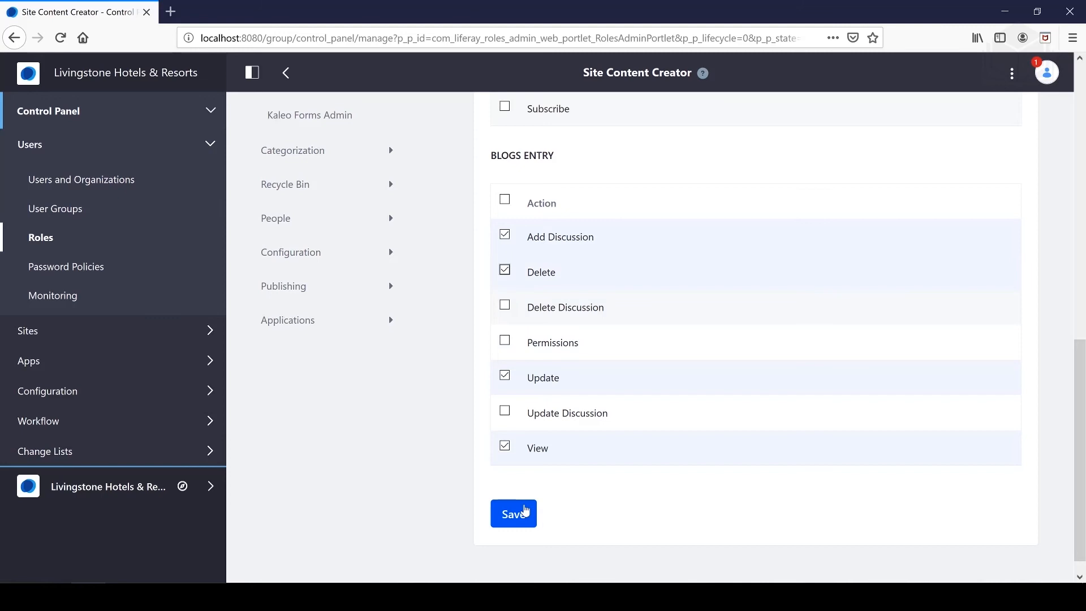
Review the blogs and web content permissions listed in the Site Content Creator role's summary
{"action": "scroll", "coordinate": [596, 439], "scroll_direction": "down", "scroll_amount": 7}
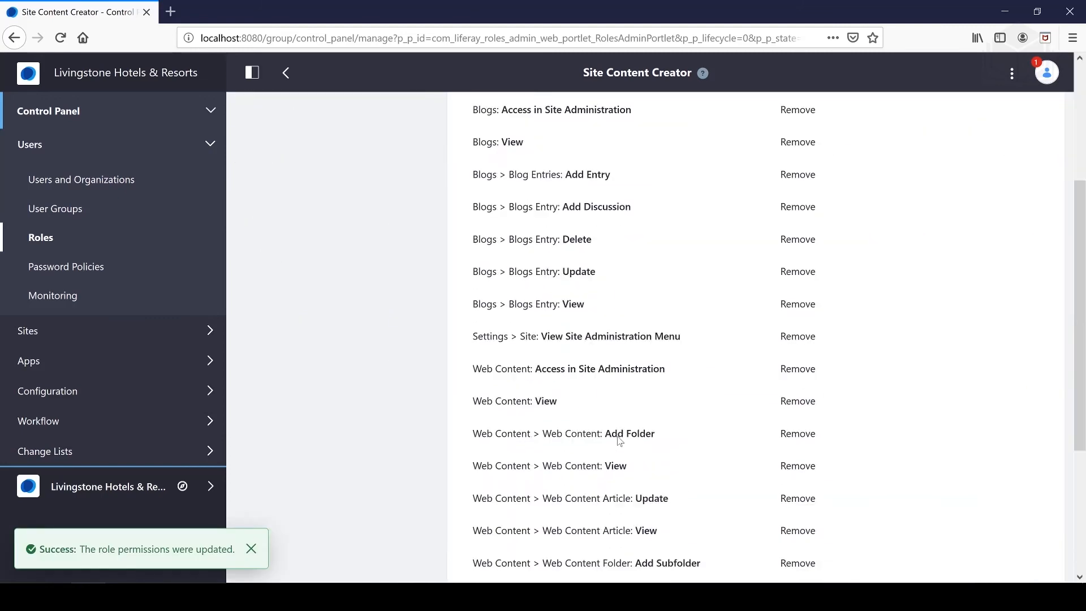
{"action": "scroll", "coordinate": [638, 429], "scroll_direction": "up", "scroll_amount": 4}
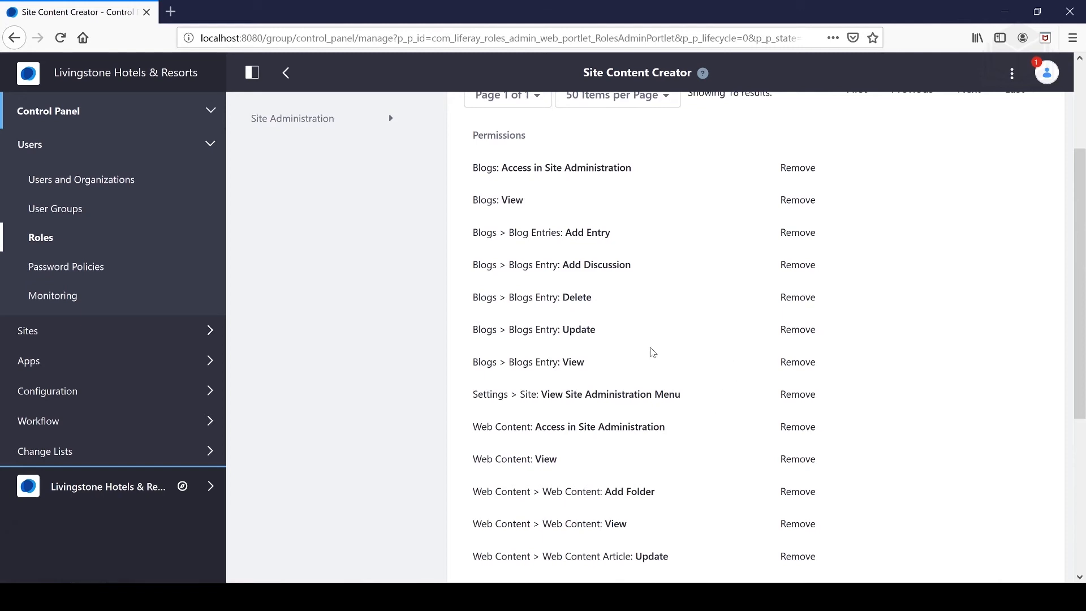
{"action": "scroll", "coordinate": [650, 353], "scroll_direction": "up", "scroll_amount": 3}
{"action": "scroll", "coordinate": [643, 358], "scroll_direction": "down", "scroll_amount": 4}
{"action": "scroll", "coordinate": [637, 362], "scroll_direction": "up", "scroll_amount": 2}
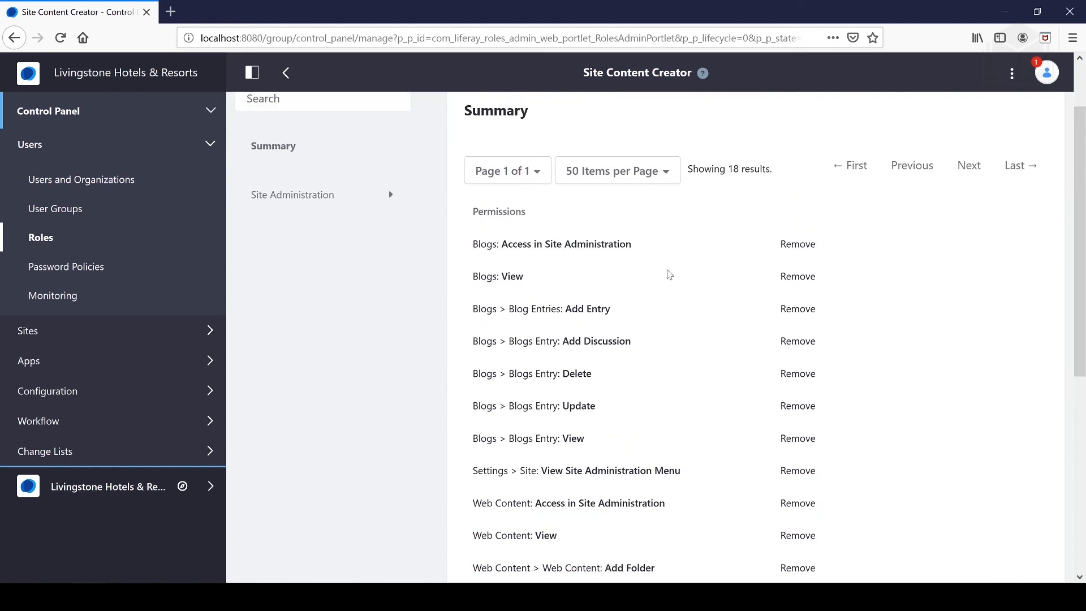
Grant the Add Document, Add Subfolder, Update and View permissions for Documents Folder in Documents and Media
{"action": "key", "text": "alt+Tab"}
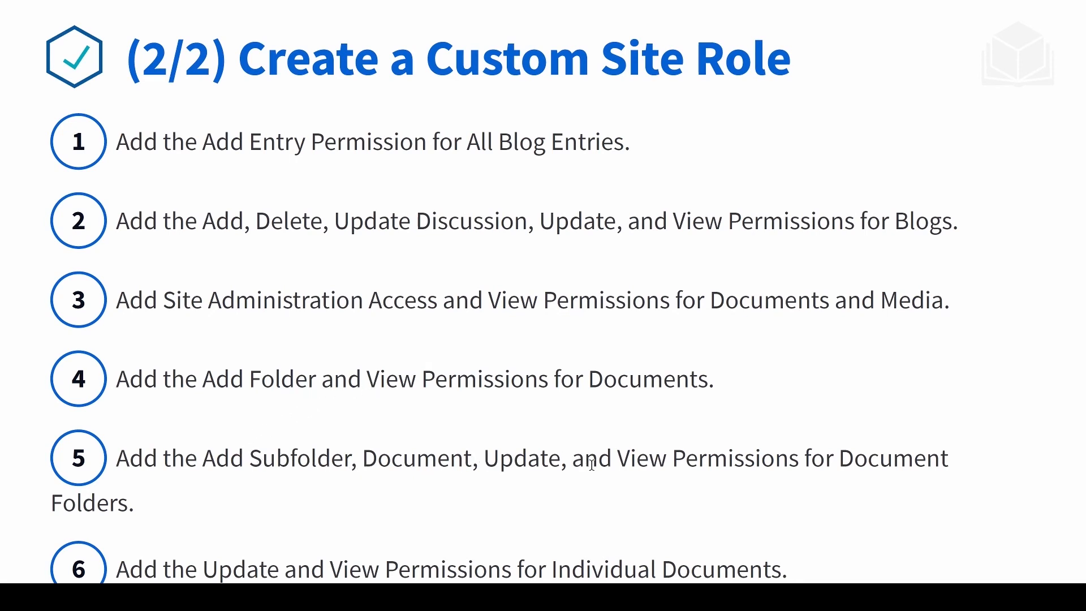
{"action": "key", "text": "alt+Tab"}
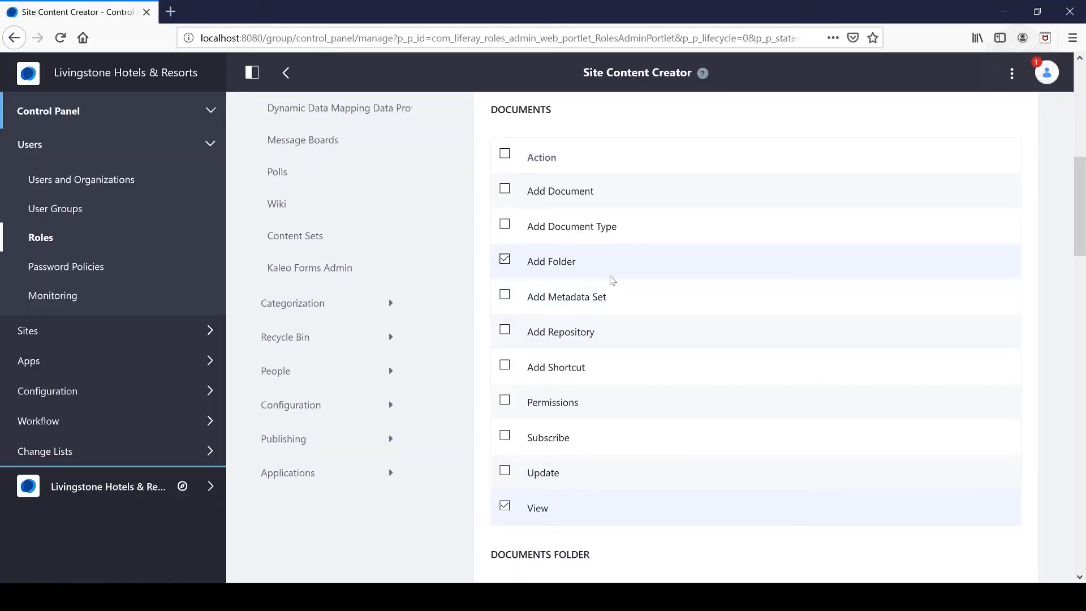
{"action": "scroll", "coordinate": [558, 432], "scroll_direction": "down", "scroll_amount": 1}
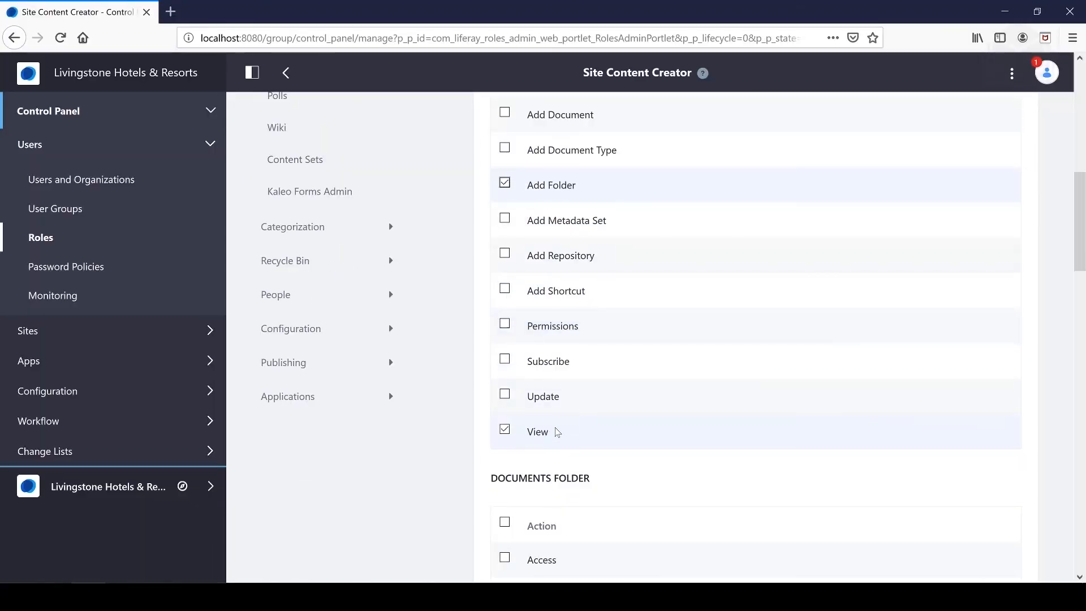
{"action": "scroll", "coordinate": [557, 432], "scroll_direction": "down", "scroll_amount": 5}
{"action": "left_click", "coordinate": [506, 460]}
{"action": "left_click", "coordinate": [505, 423]}
{"action": "left_click", "coordinate": [504, 281]}
{"action": "left_click", "coordinate": [504, 212]}
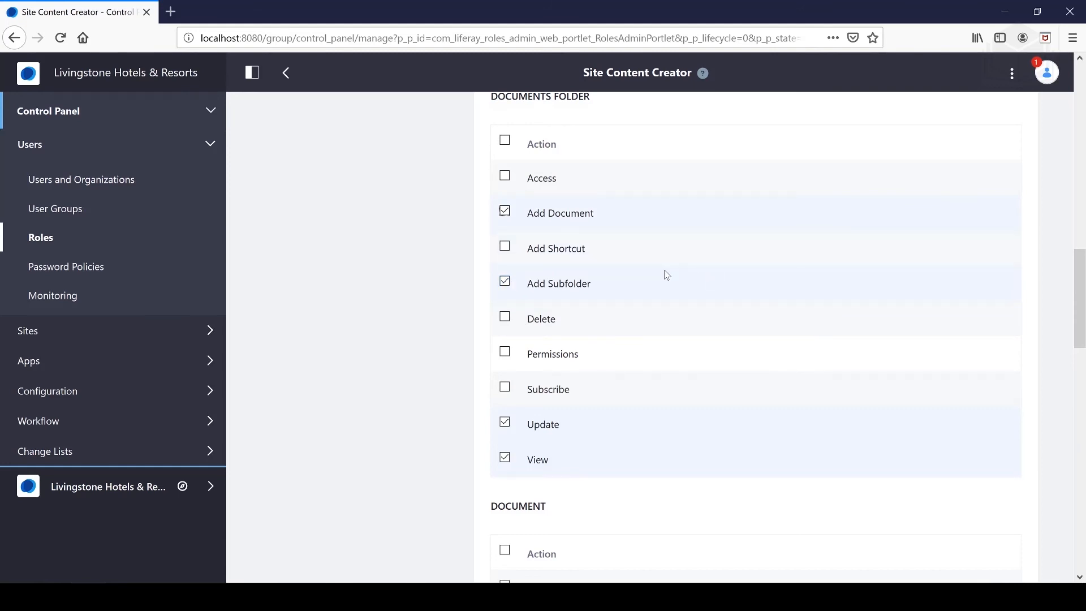
Grant the Update Discussion and View permissions for Document and save the role's Documents and Media permissions
{"action": "scroll", "coordinate": [596, 225], "scroll_direction": "up", "scroll_amount": 2}
{"action": "scroll", "coordinate": [583, 394], "scroll_direction": "down", "scroll_amount": 2}
{"action": "scroll", "coordinate": [582, 461], "scroll_direction": "down", "scroll_amount": 12}
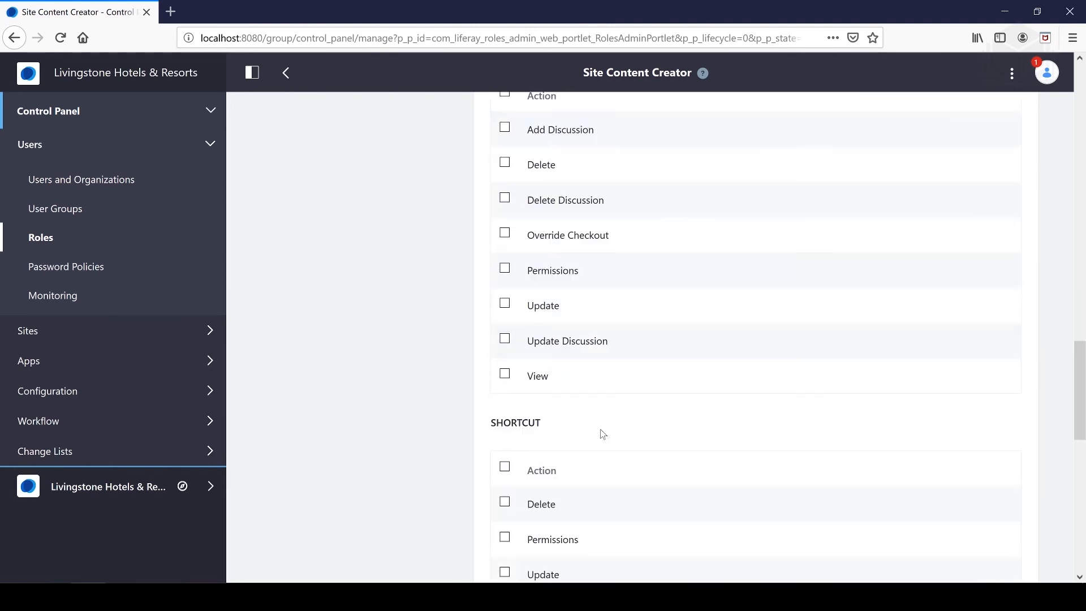
{"action": "scroll", "coordinate": [602, 432], "scroll_direction": "up", "scroll_amount": 4}
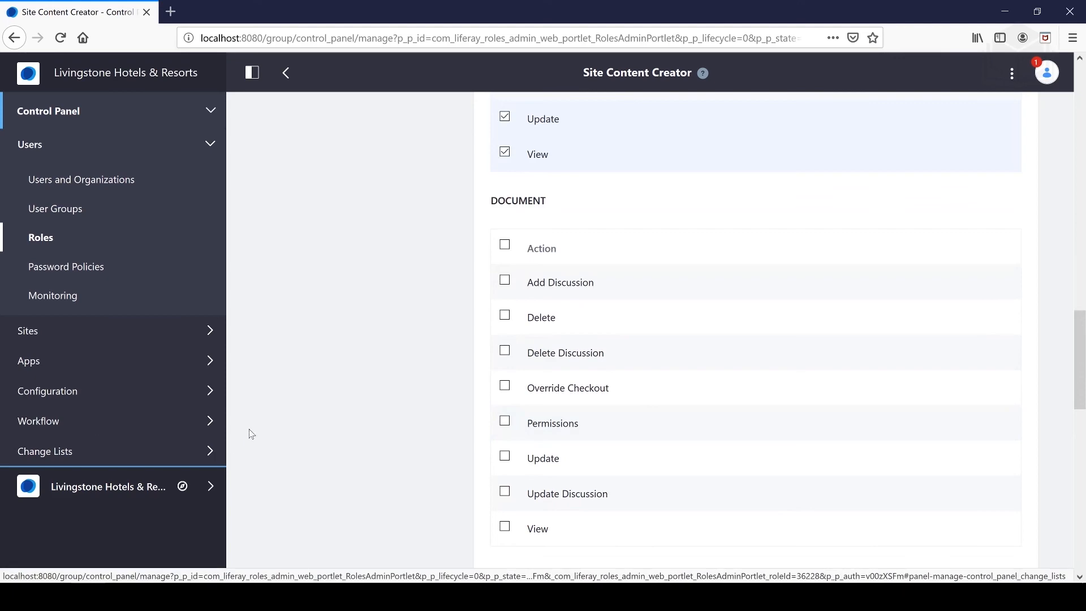
{"action": "key", "text": "alt+Tab"}
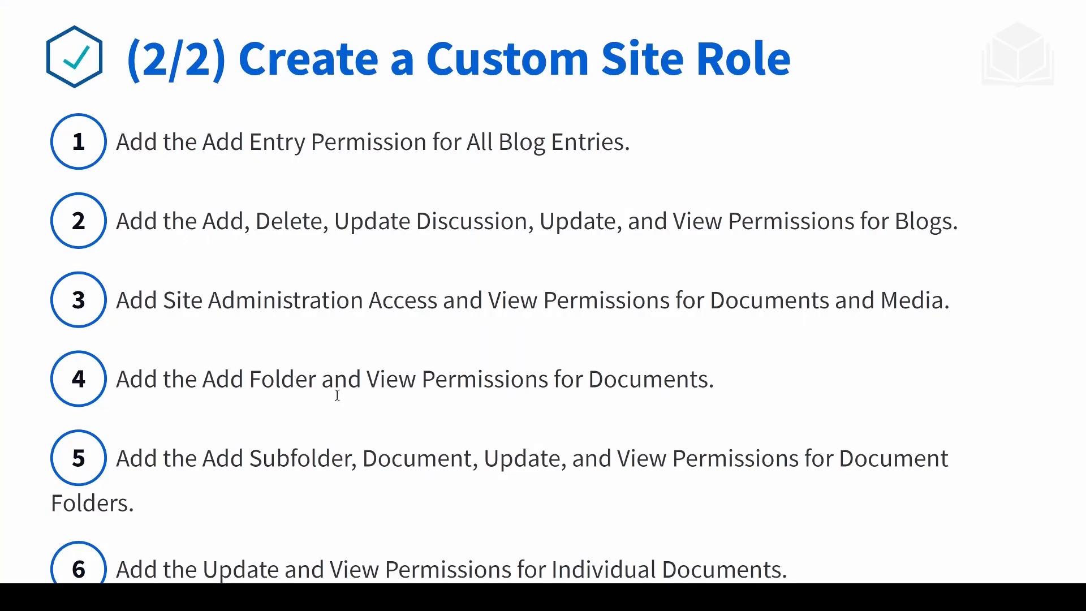
{"action": "key", "text": "Right"}
{"action": "key", "text": "Left"}
{"action": "key", "text": "alt+Tab"}
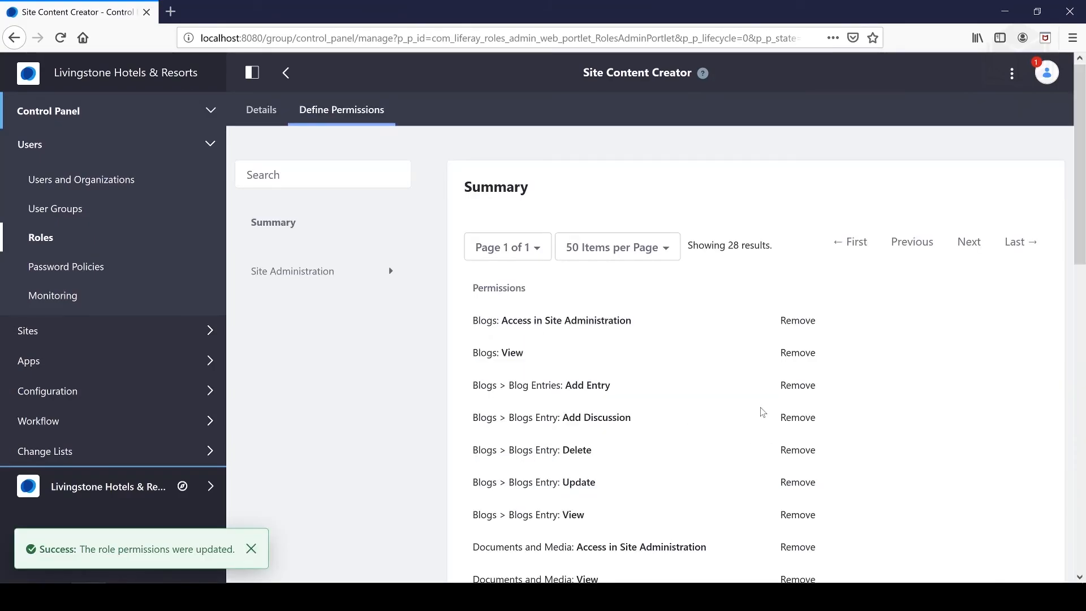
Review the role's permissions summary alongside the Content & Data section of the Livingstone Hotels & Resorts site administration menu
{"action": "scroll", "coordinate": [703, 427], "scroll_direction": "down", "scroll_amount": 6}
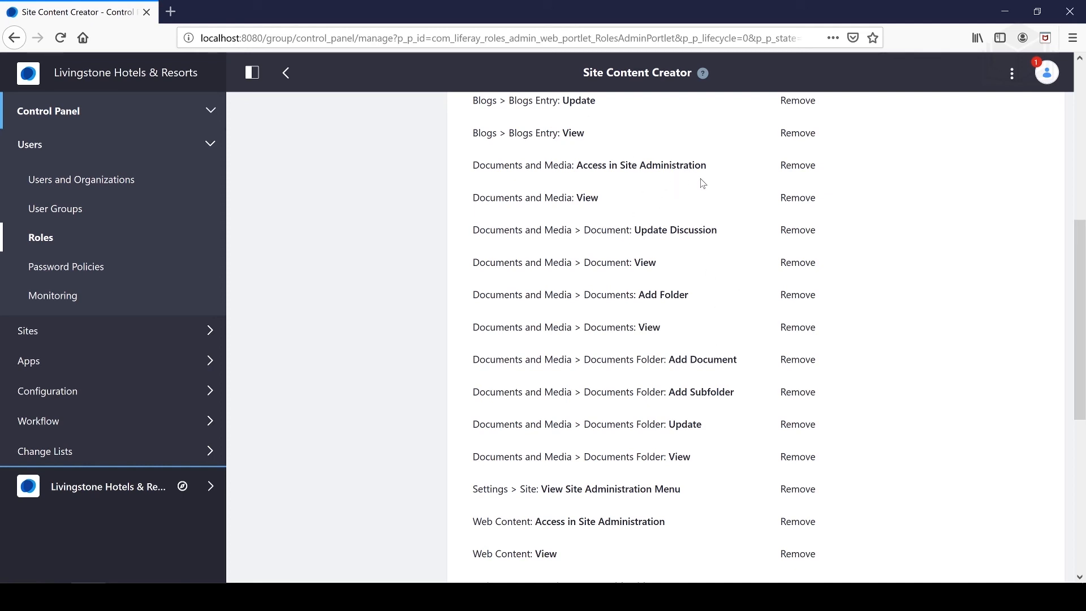
{"action": "left_click", "coordinate": [214, 487]}
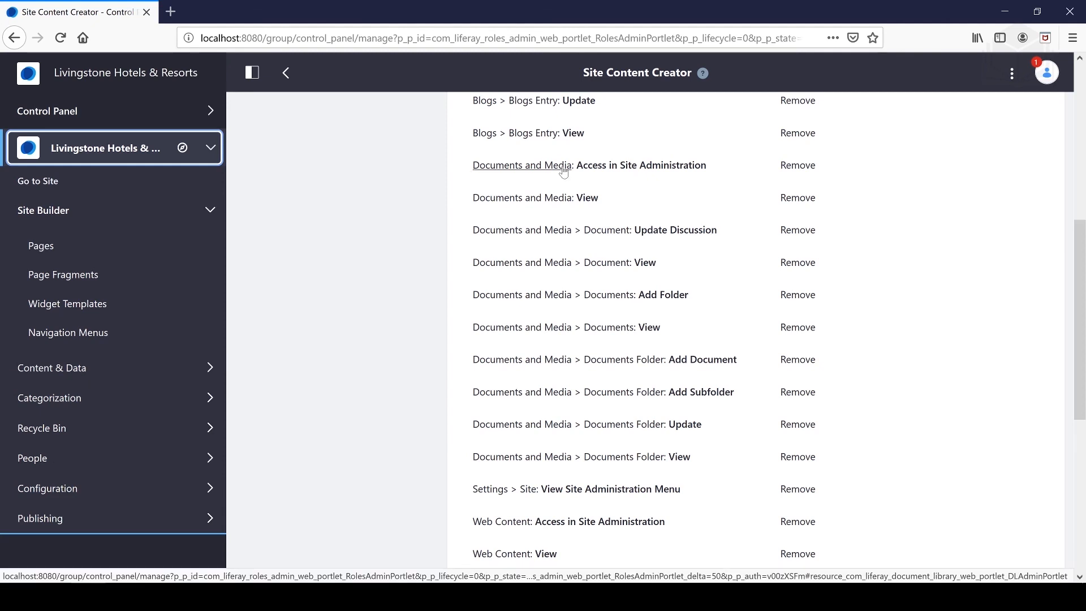
{"action": "scroll", "coordinate": [496, 247], "scroll_direction": "up", "scroll_amount": 3}
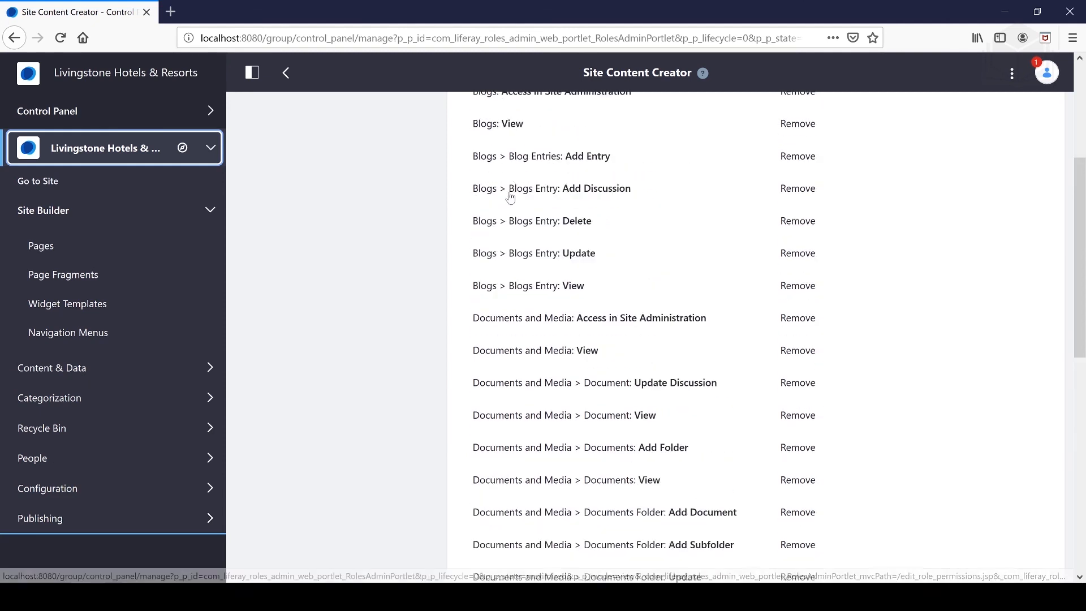
{"action": "left_click", "coordinate": [123, 369]}
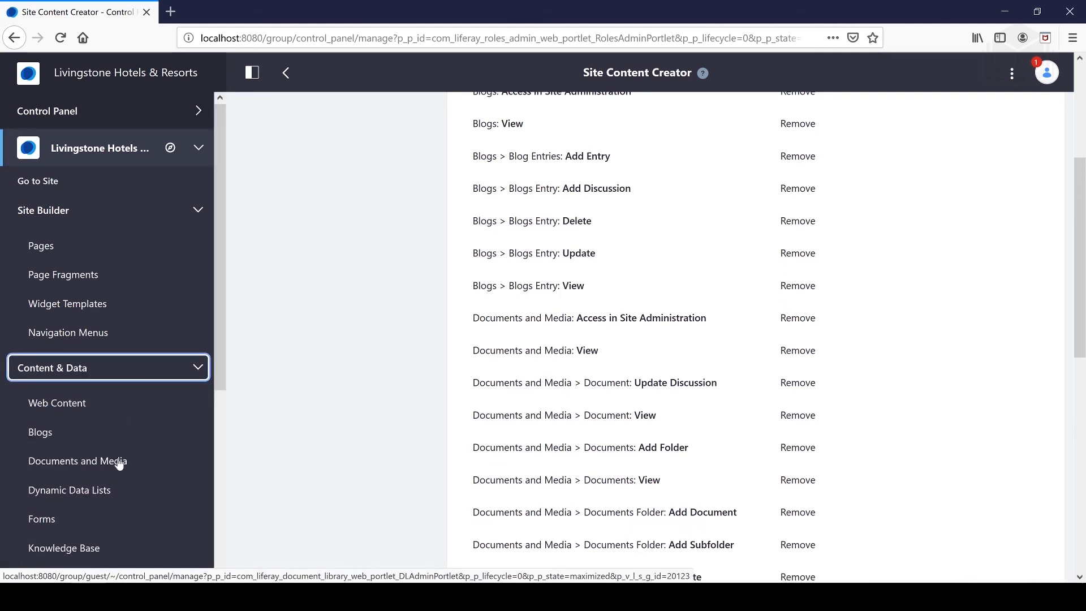